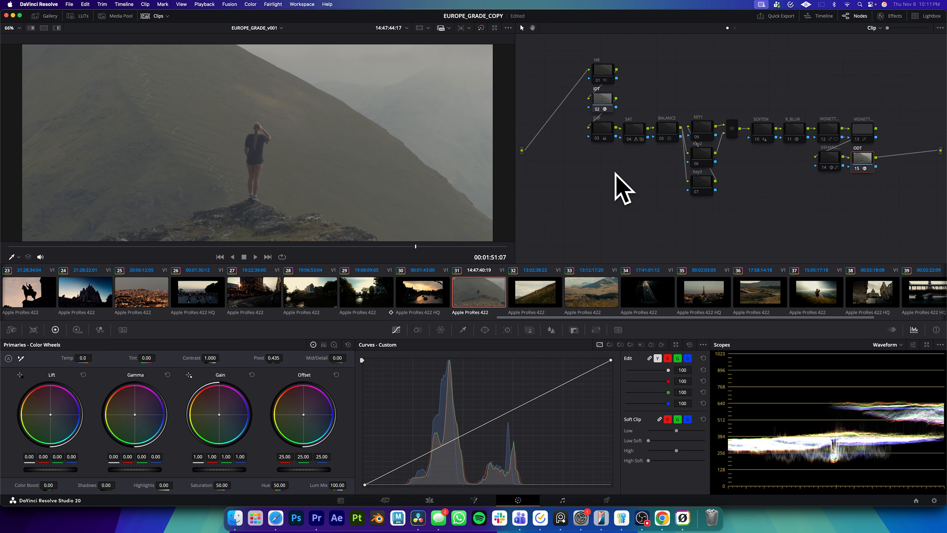
Enable the EXP node, toggling it off and on to compare the exposure adjustment on the hiker shot.
drag(615, 170, 580, 118)
key(super+d)
key(super+d)
click(618, 147)
click(604, 131)
key(super+d)
key(super+d)
key(super+d)
key(super+d)
key(super+d)
key(super+d)
key(super+d)
key(super+d)
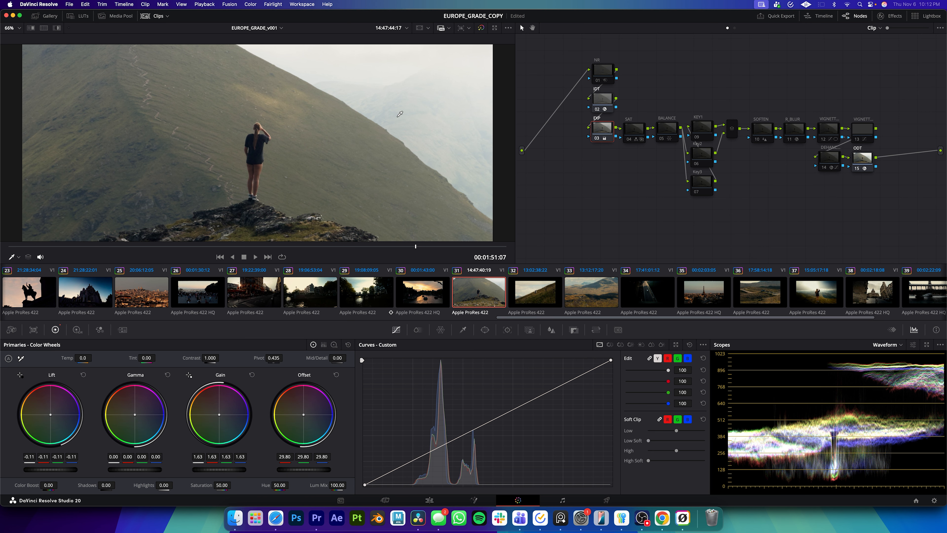
key(super+d)
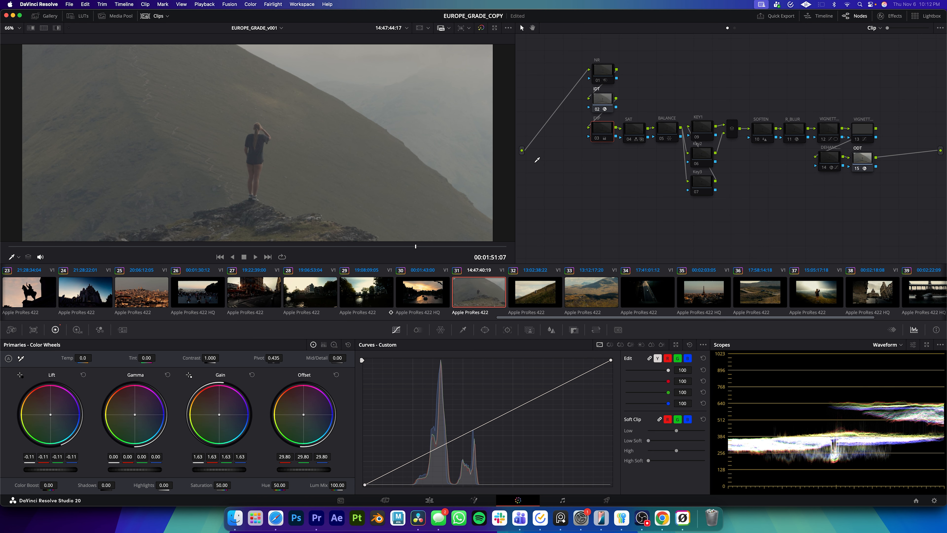
key(super+d)
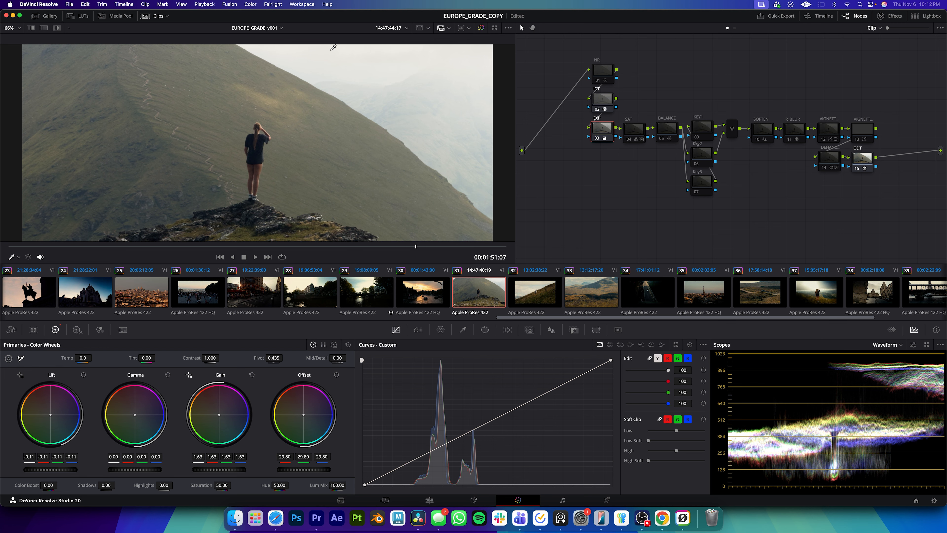
Enable the SAT node and review its RGB Mixer and key output settings, comparing the hillside up close.
click(631, 131)
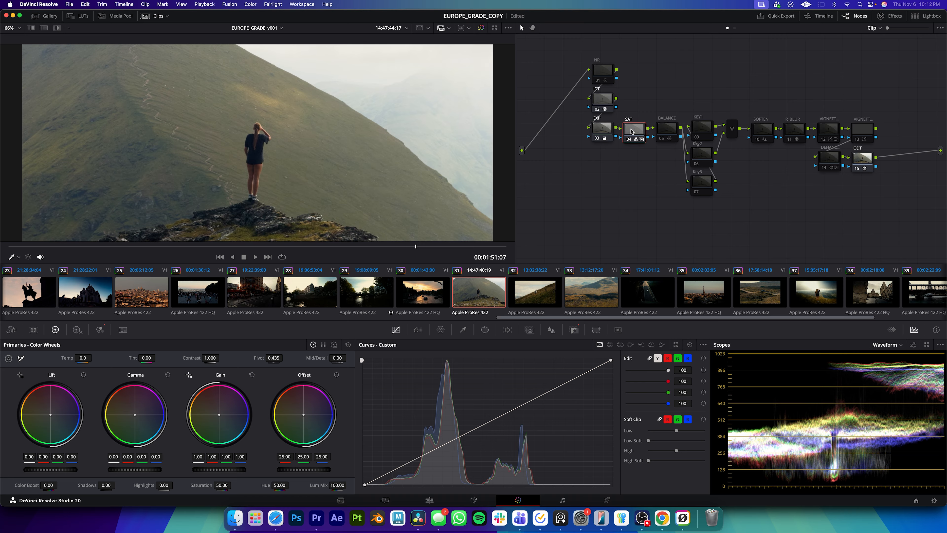
click(104, 330)
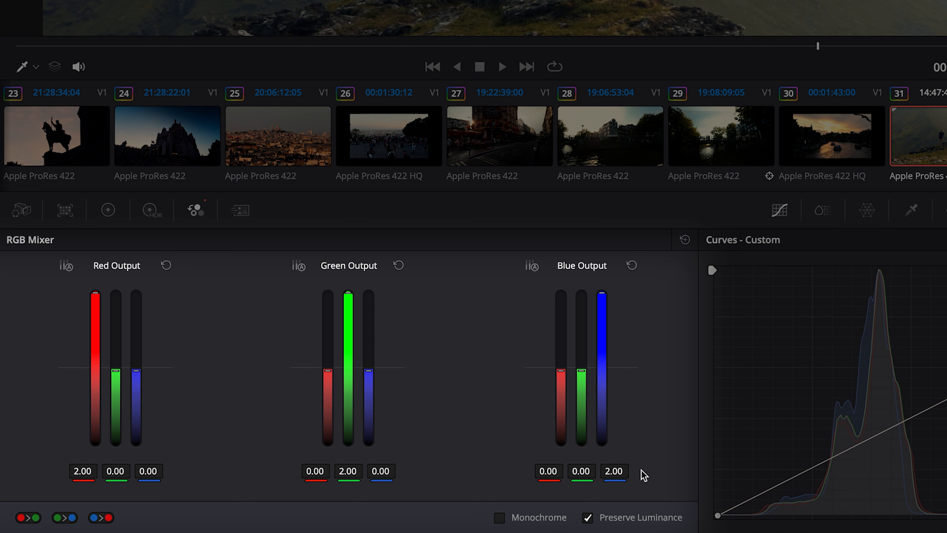
click(772, 211)
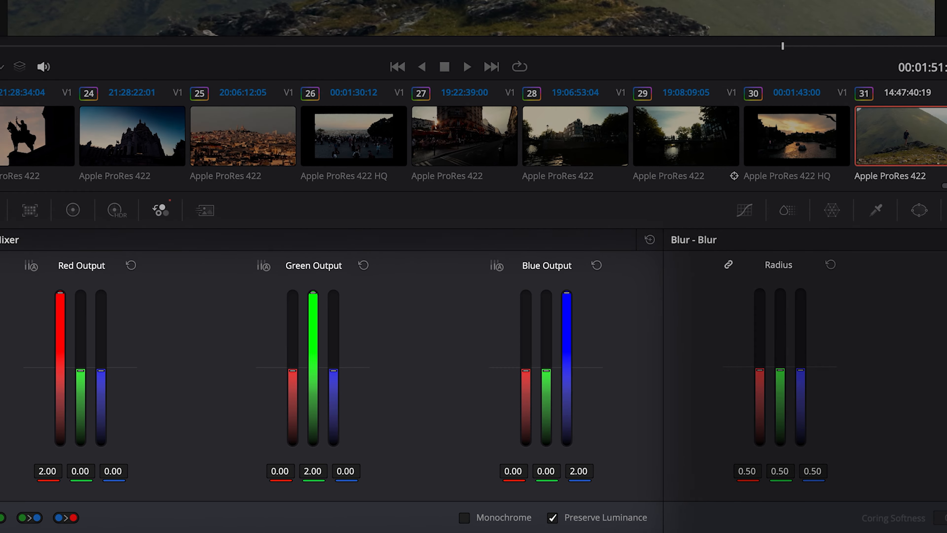
click(816, 211)
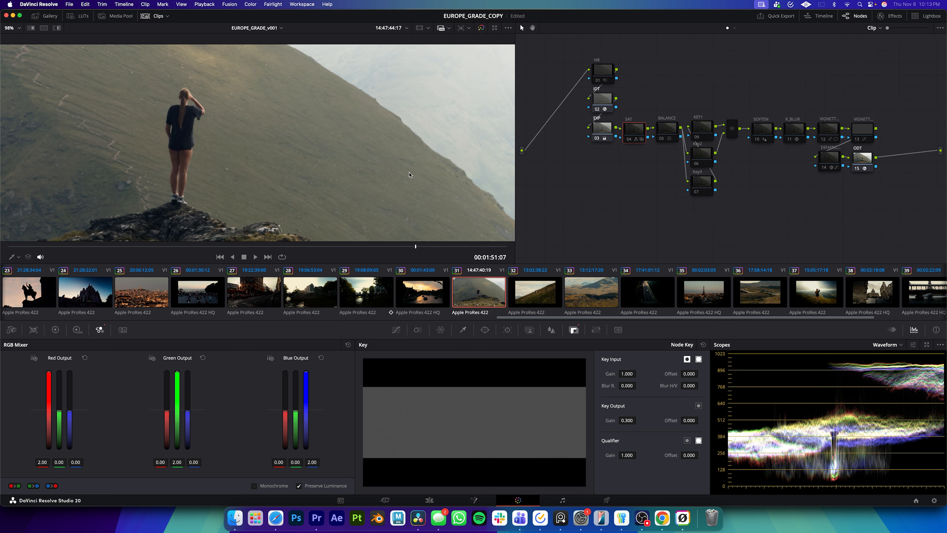
scroll(372, 167, up, 5)
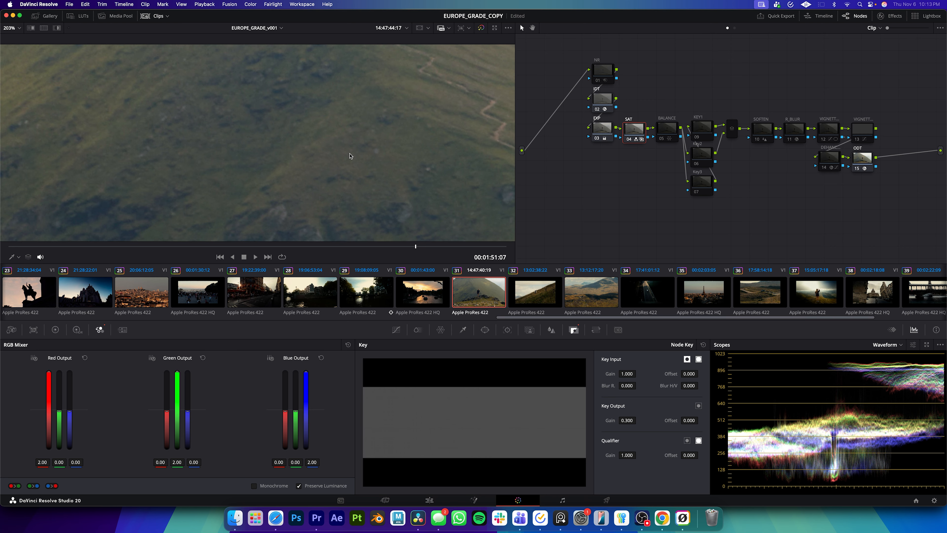
key(shift+z)
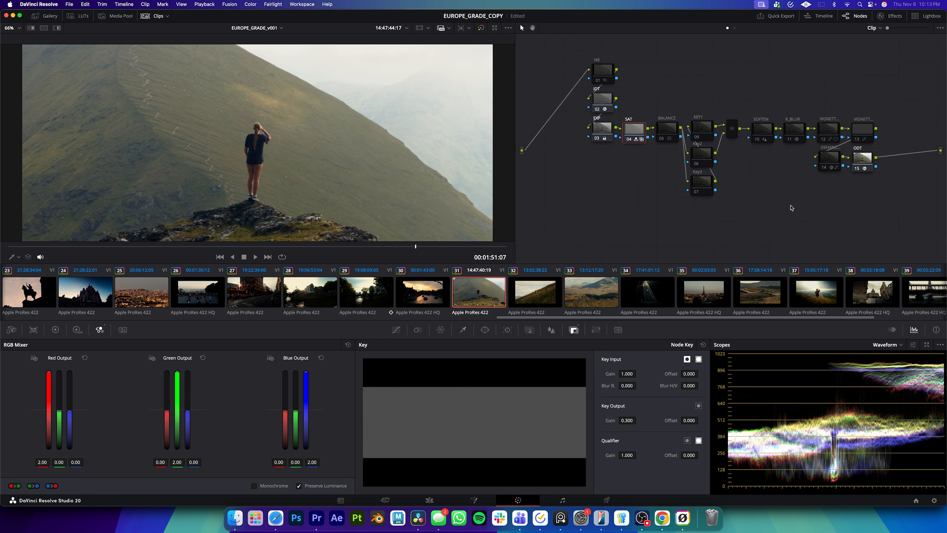
Enable the BALANCE node and show its Color Warper grids.
click(668, 130)
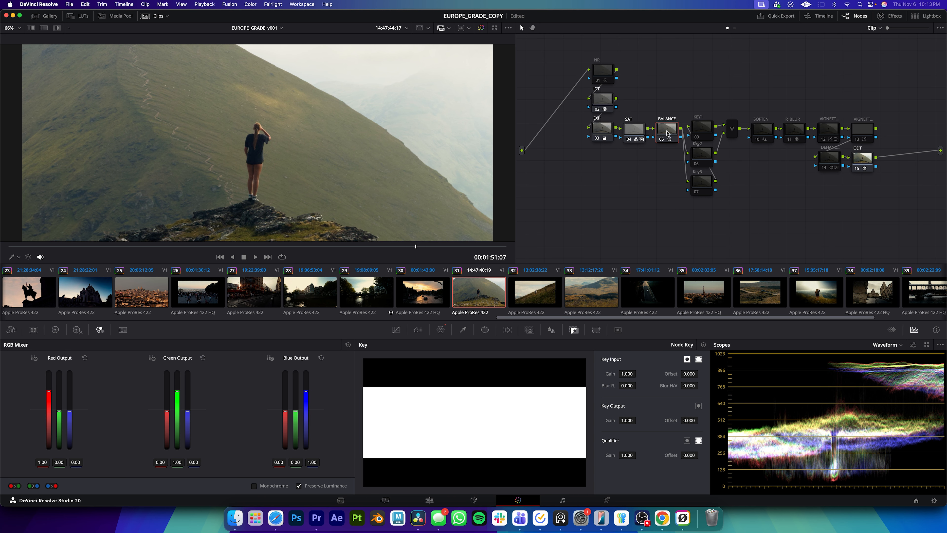
drag(277, 110, 264, 86)
click(441, 329)
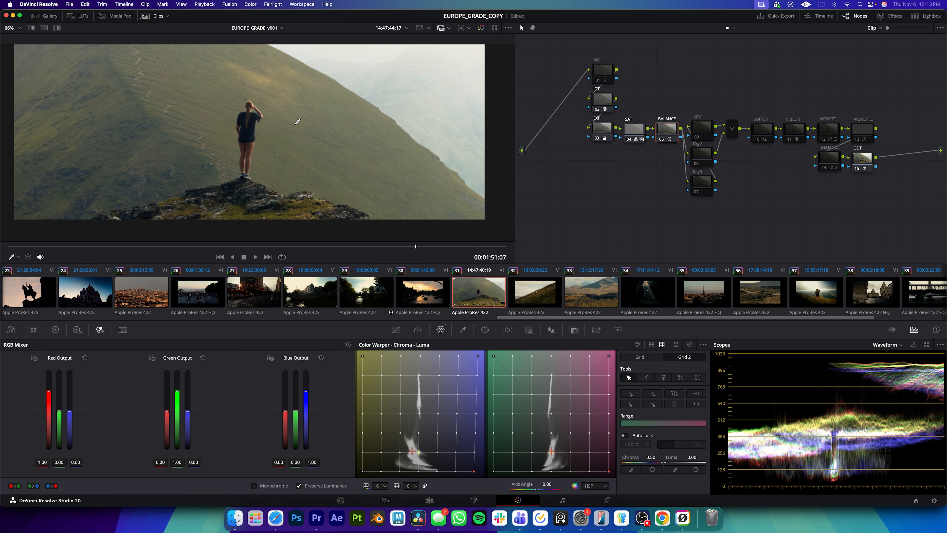
Select the parallel KEY1, Key2 and Key3 nodes, followed by the whole node tree.
drag(688, 90, 725, 227)
drag(705, 131, 704, 127)
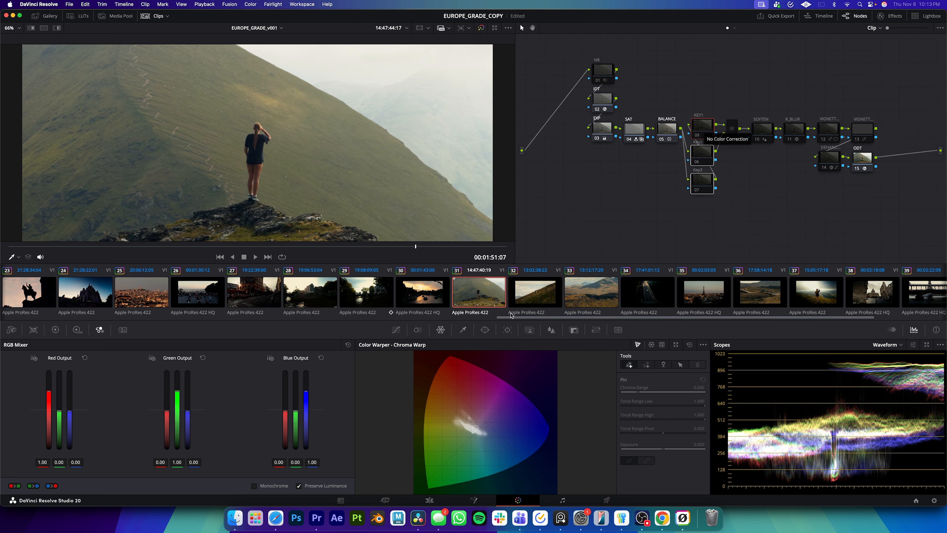
drag(572, 48, 857, 190)
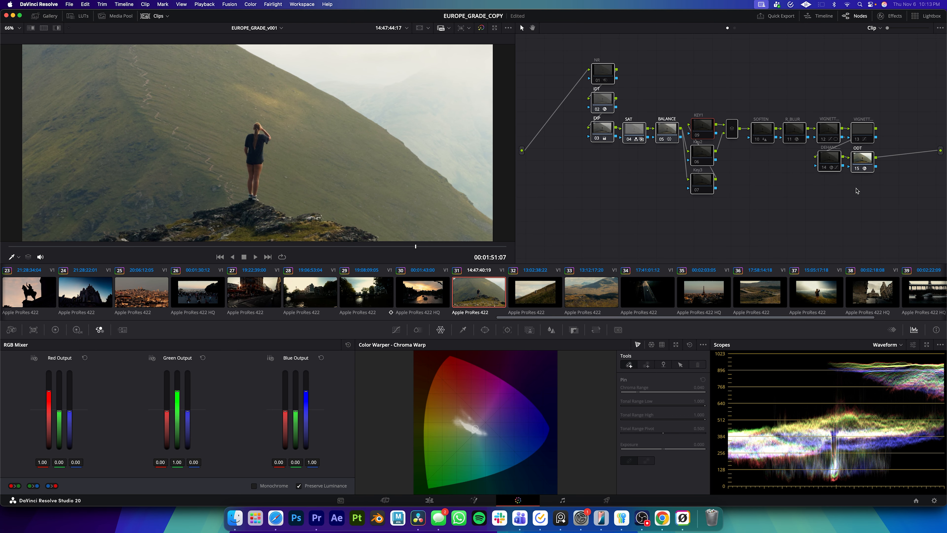
Compare the node trees of clips 30, 33, 34 and 32.
click(435, 276)
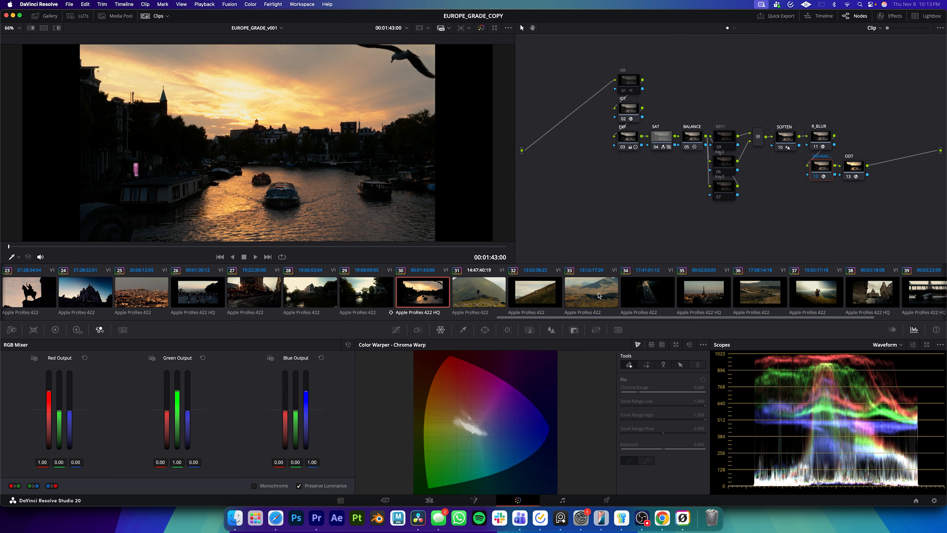
click(598, 296)
click(652, 297)
click(598, 293)
click(517, 296)
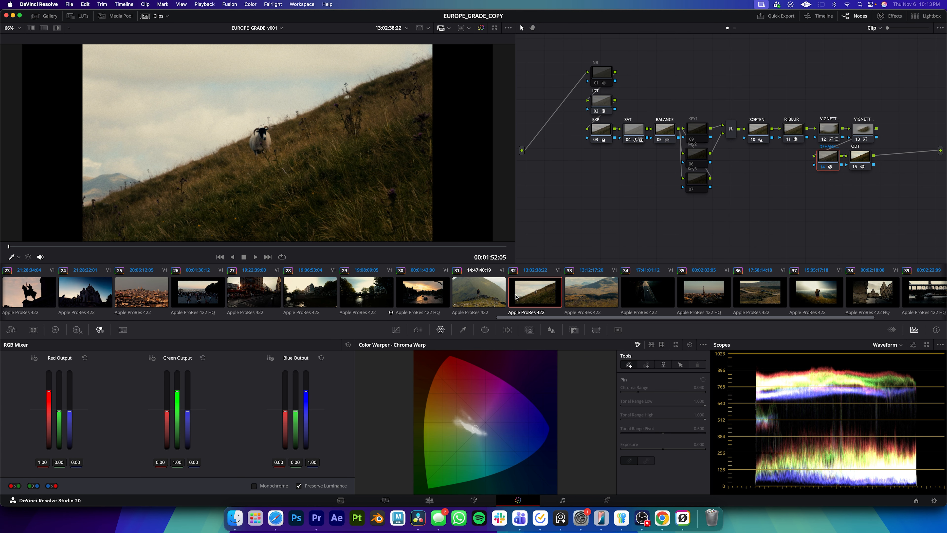
Point out the three parallel key nodes in the node tree of clip 32, the sheep shot.
drag(710, 113, 702, 207)
click(693, 126)
click(701, 120)
drag(696, 110, 707, 226)
mouse_move(698, 135)
mouse_down()
mouse_move(704, 128)
mouse_move(707, 177)
mouse_move(734, 132)
mouse_move(707, 139)
mouse_move(707, 123)
mouse_up()
Return to clip 31, go to source timecode 14:47:44:08 and magnify the frame on the hiker's head.
click(479, 288)
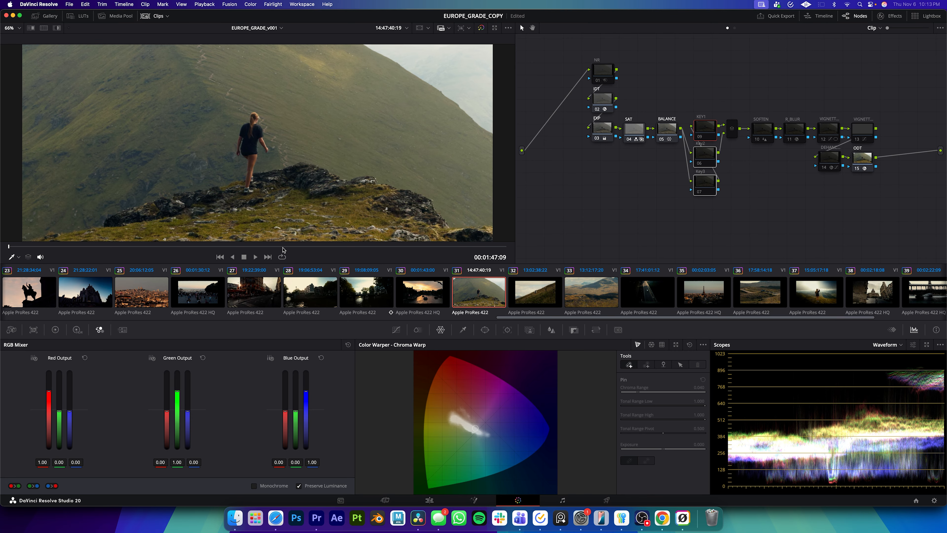
drag(282, 247, 376, 247)
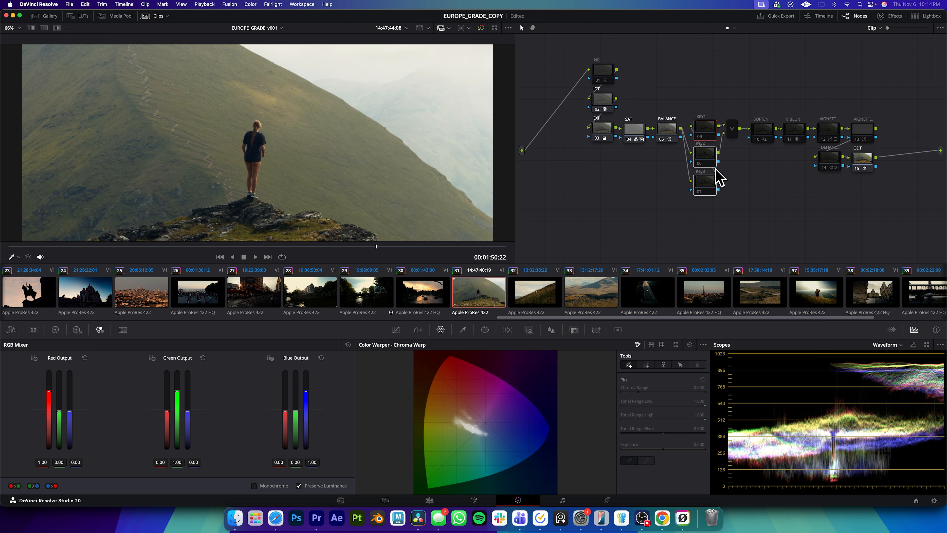
scroll(254, 132, up, 3)
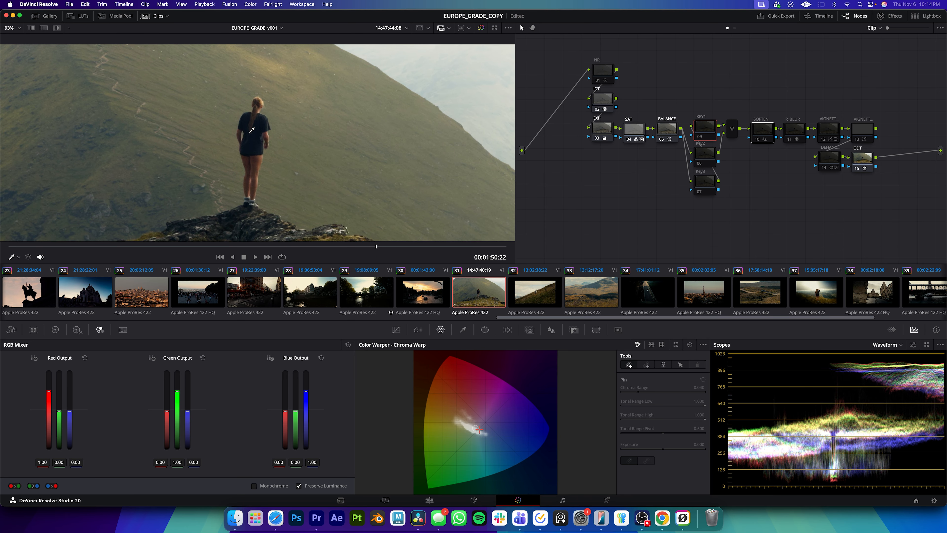
scroll(254, 125, up, 5)
scroll(272, 126, up, 4)
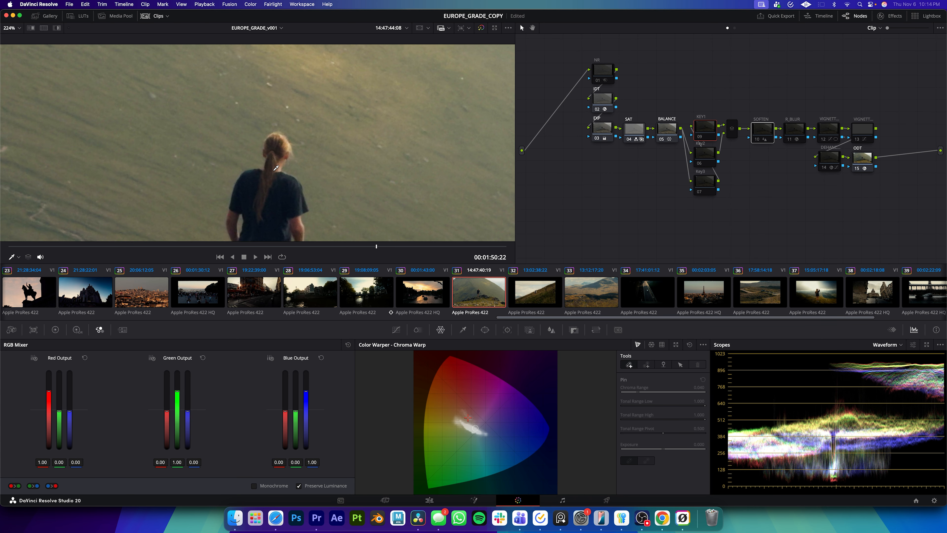
scroll(269, 160, up, 2)
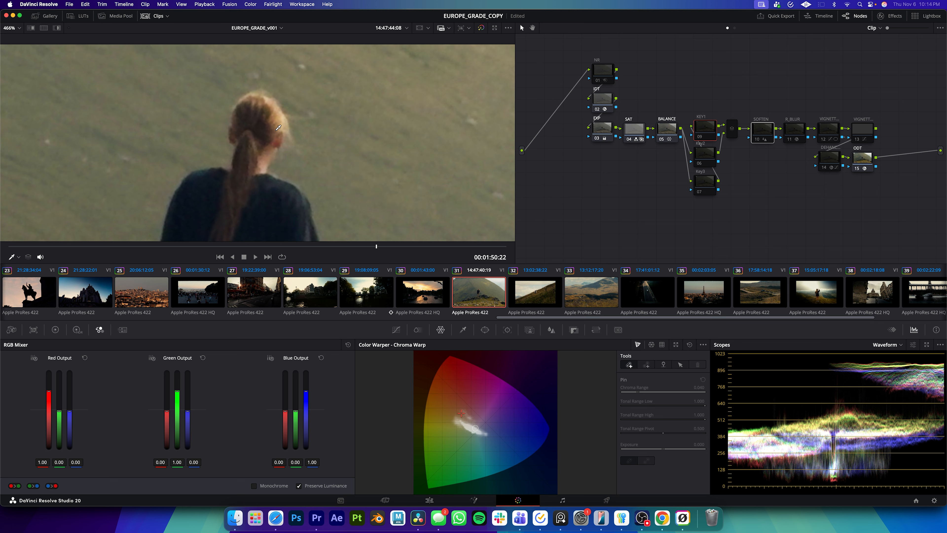
Enable the SOFTEN node, toggling it to compare the hair detail, and fit the whole frame in the viewer.
click(756, 128)
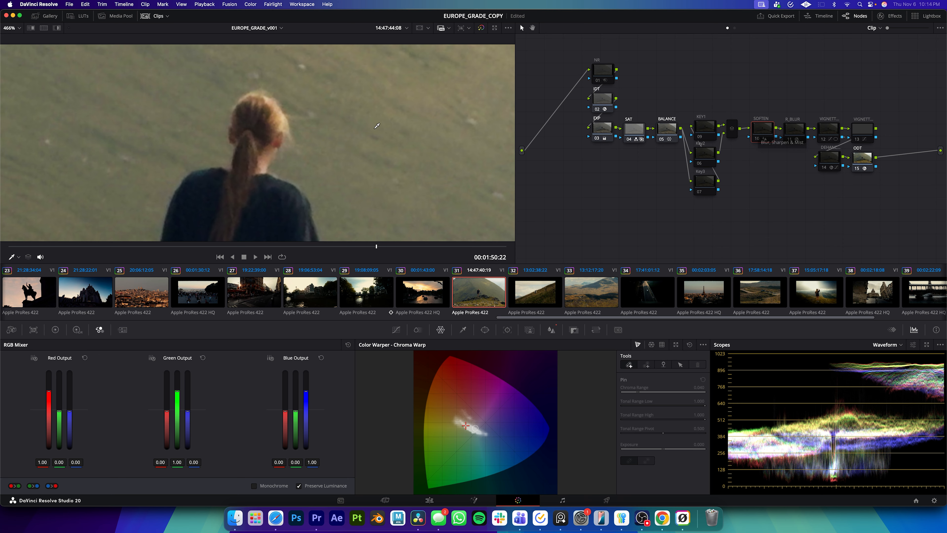
key(super+d)
key(super+d)
key(super+d)
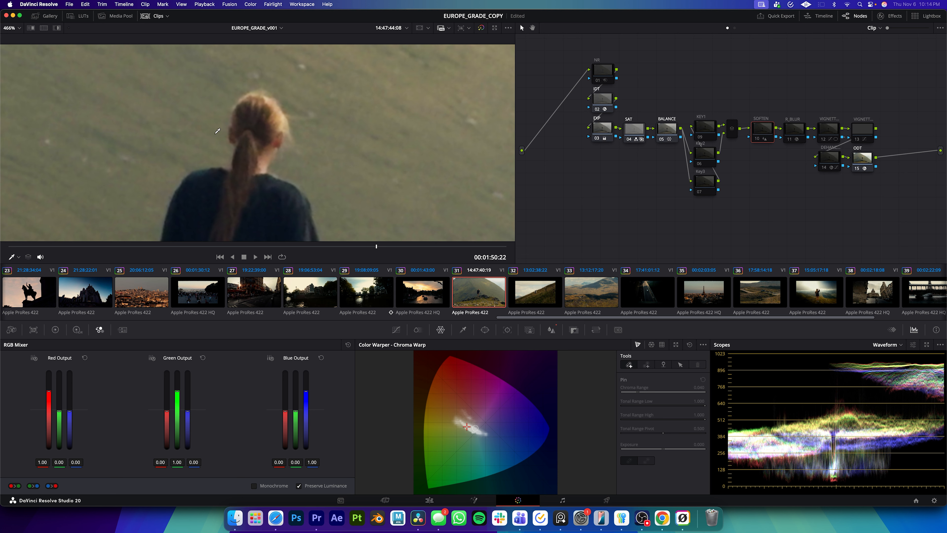
key(shift+z)
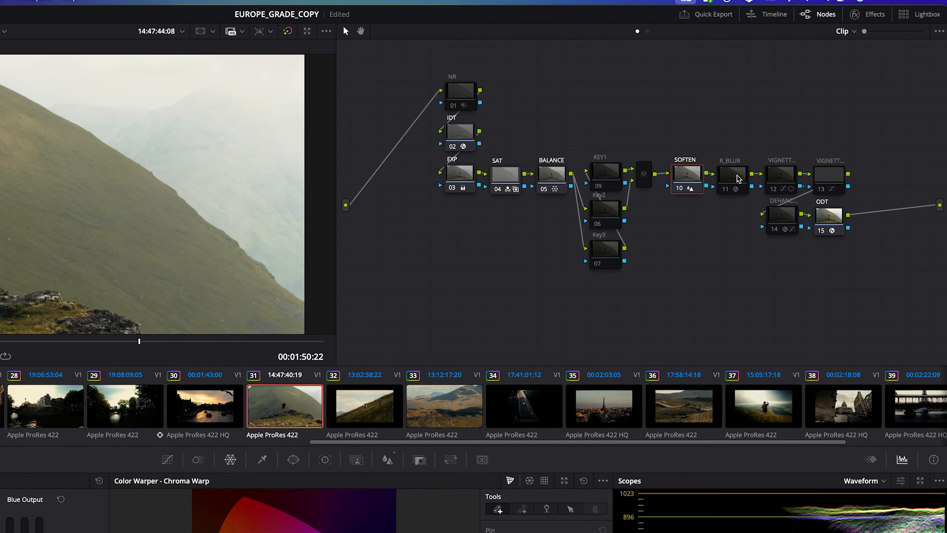
Enable the R_BLUR node and show its Radial Blur settings.
click(801, 132)
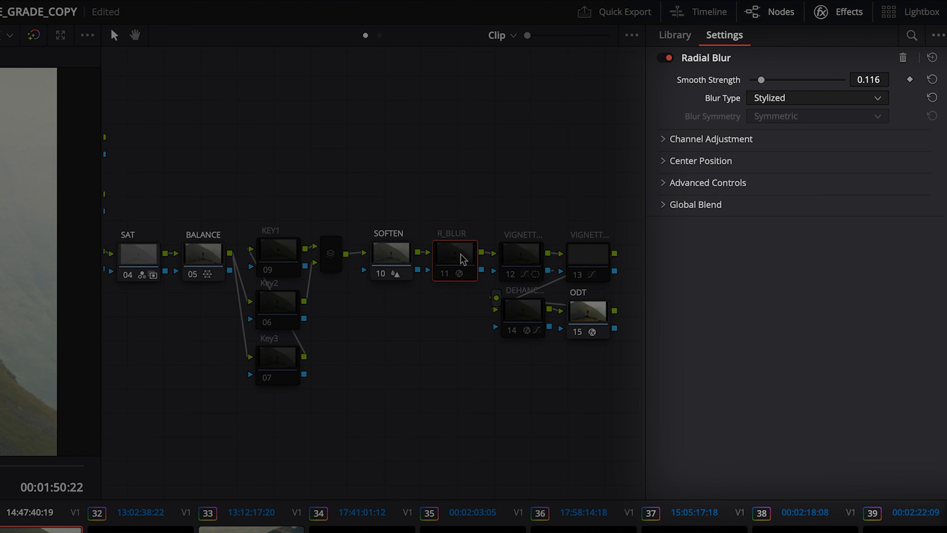
key(ctrl+d)
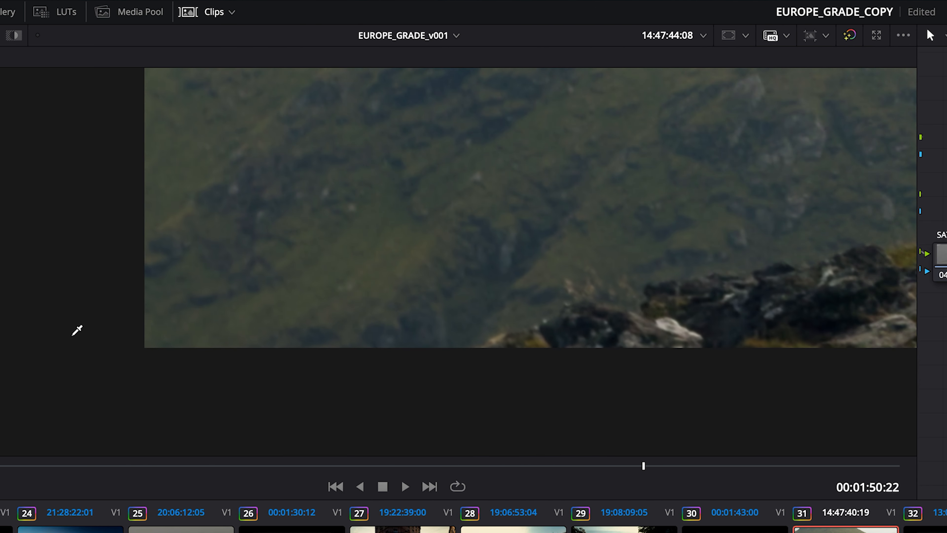
Examine the radial blur around the edges and corners of the magnified frame, ending on the full frame.
drag(144, 272, 61, 400)
drag(162, 304, 170, 467)
drag(142, 227, 132, 388)
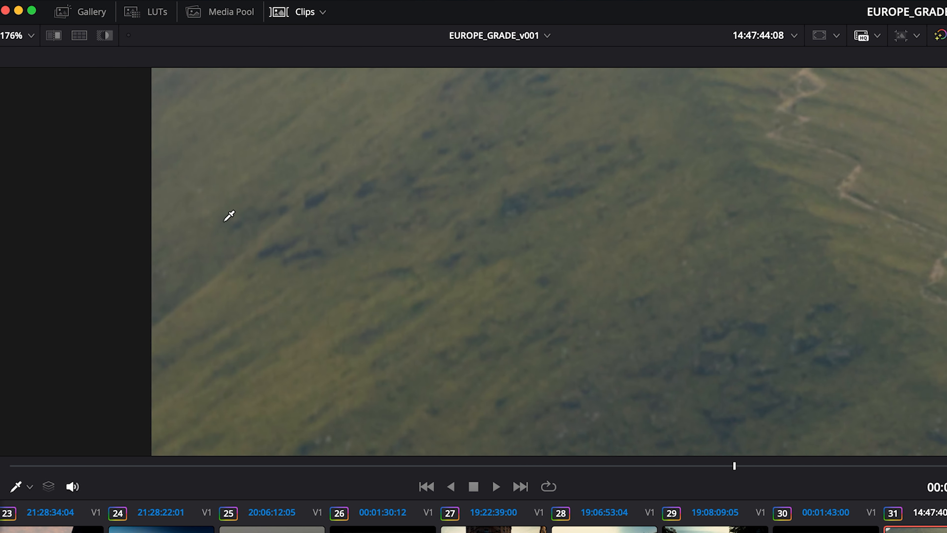
drag(224, 221, 196, 462)
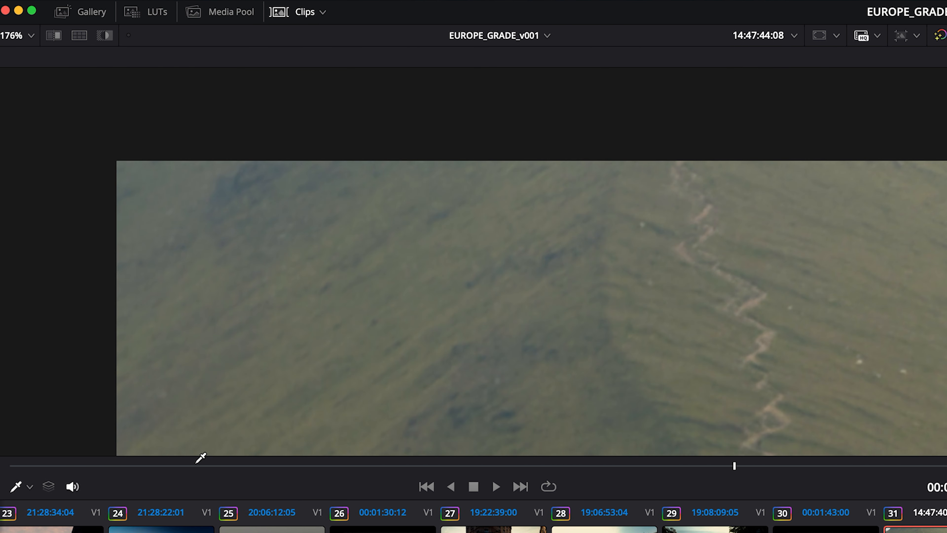
drag(244, 205, 237, 309)
mouse_move(566, 354)
mouse_down()
mouse_move(365, 349)
mouse_move(258, 319)
mouse_up()
mouse_move(847, 306)
mouse_down()
mouse_move(554, 313)
mouse_move(179, 261)
mouse_up()
drag(515, 318, 47, 218)
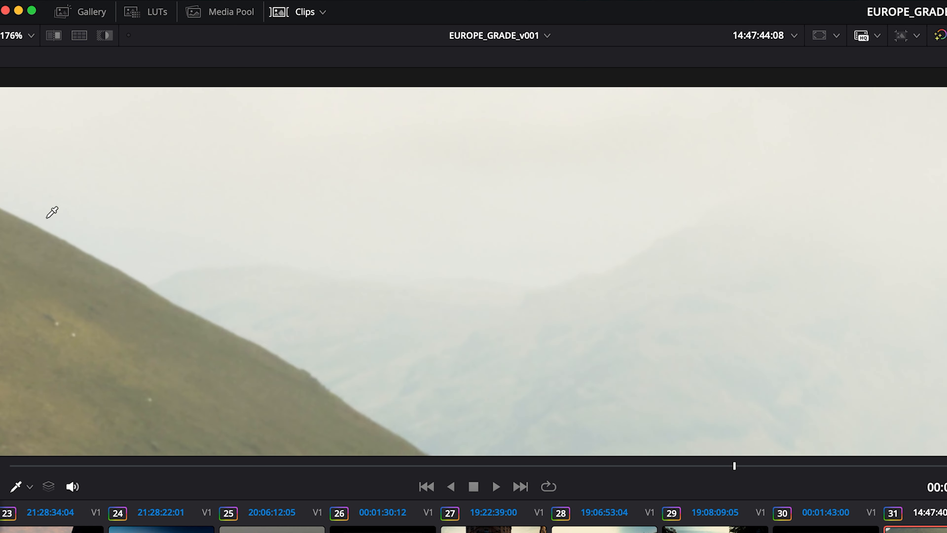
drag(858, 284, 440, 262)
drag(478, 429, 596, 195)
drag(435, 253, 943, 304)
mouse_move(14, 300)
mouse_down()
mouse_move(272, 299)
mouse_move(742, 272)
mouse_up()
drag(448, 261, 895, 271)
drag(347, 122, 418, 189)
key(shift+z)
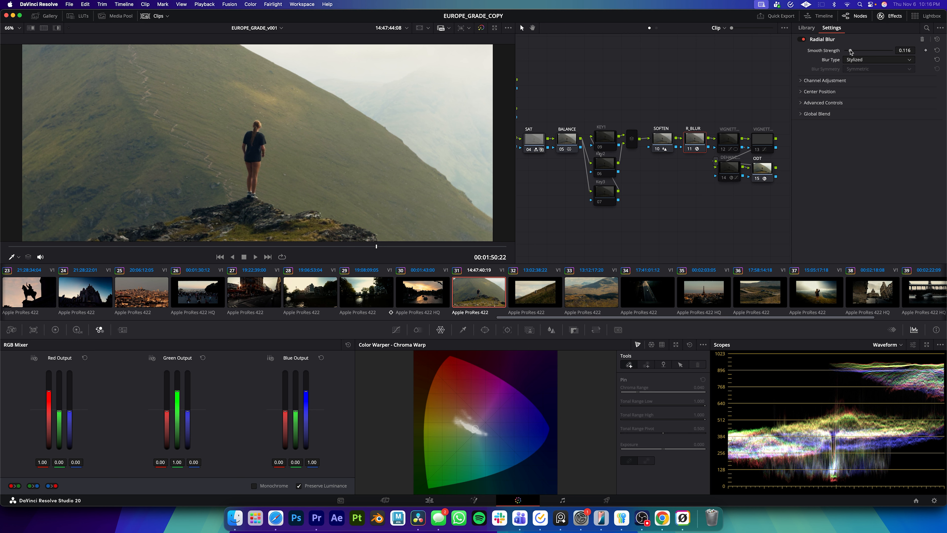
Try a Radial Blur smooth strength of 0.248 and check its effect on the frame.
drag(851, 51, 855, 51)
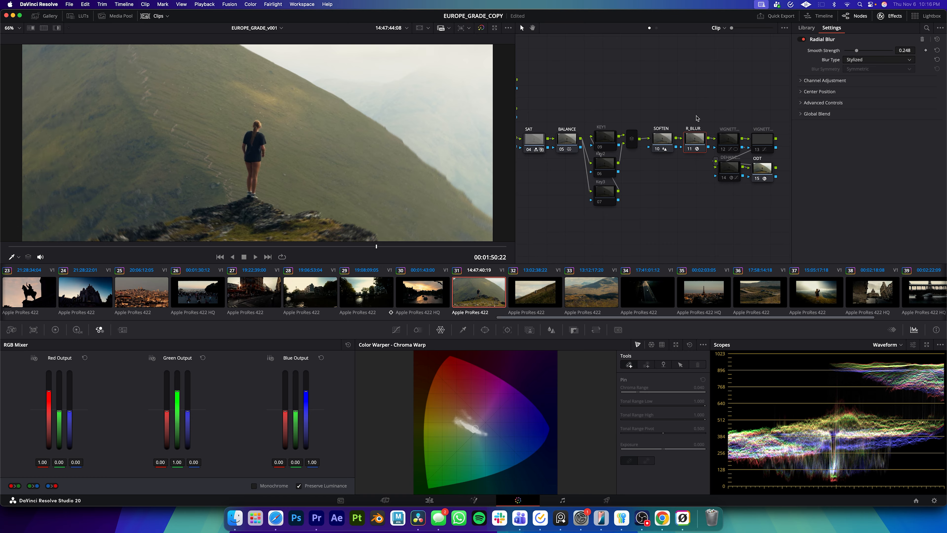
scroll(327, 170, up, 5)
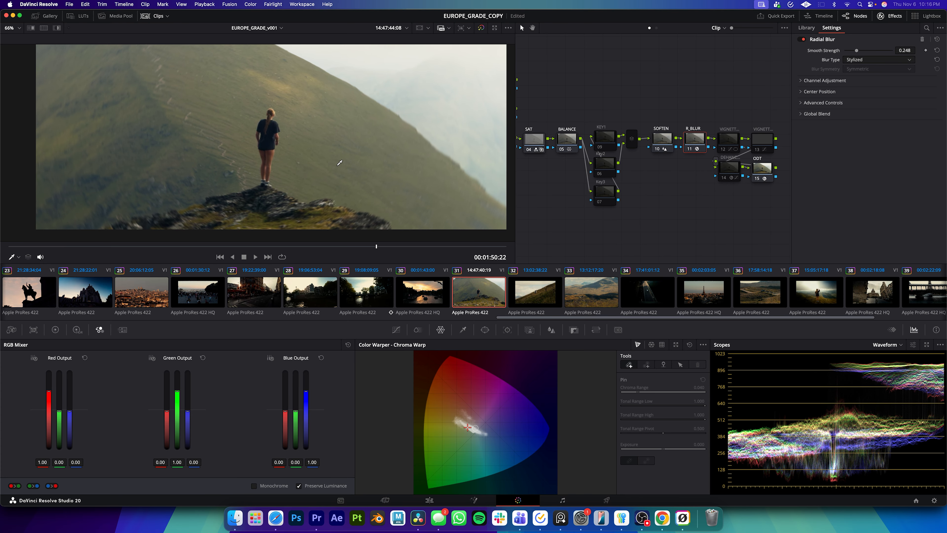
scroll(375, 158, down, 5)
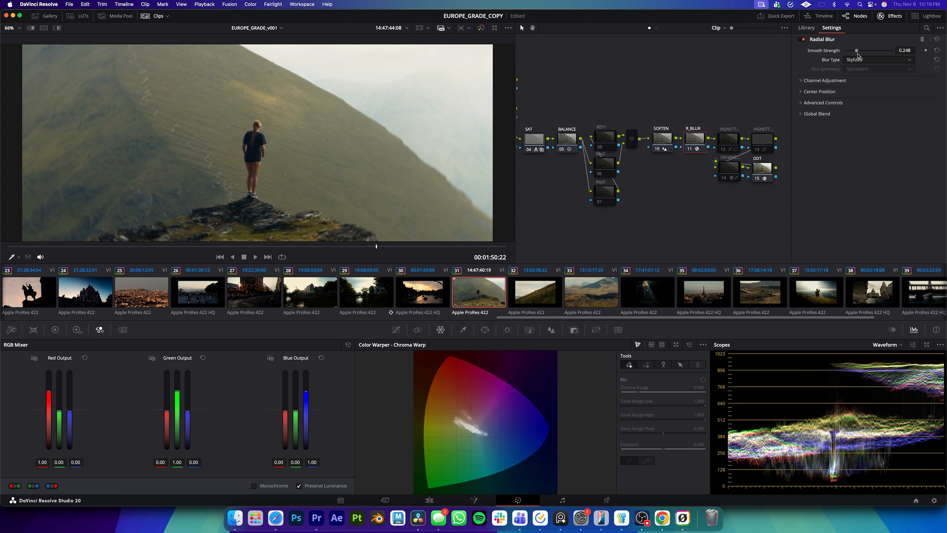
Set the Radial Blur smooth strength to 0.116 and hide the effect settings.
drag(857, 51, 855, 51)
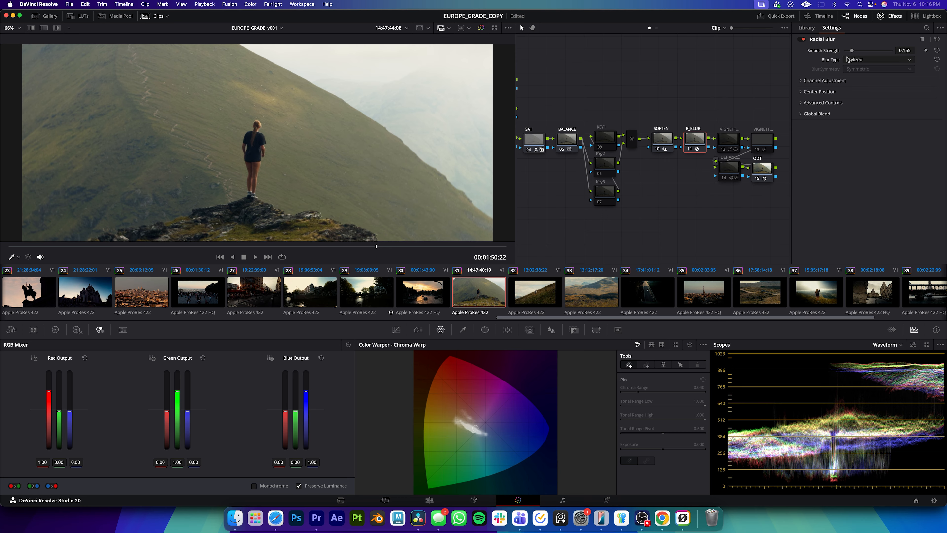
drag(844, 57, 845, 58)
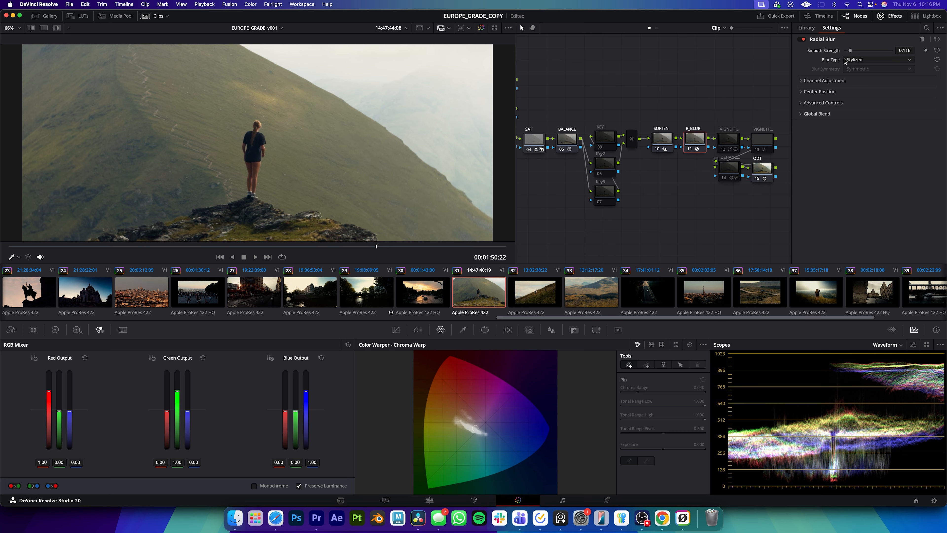
click(890, 16)
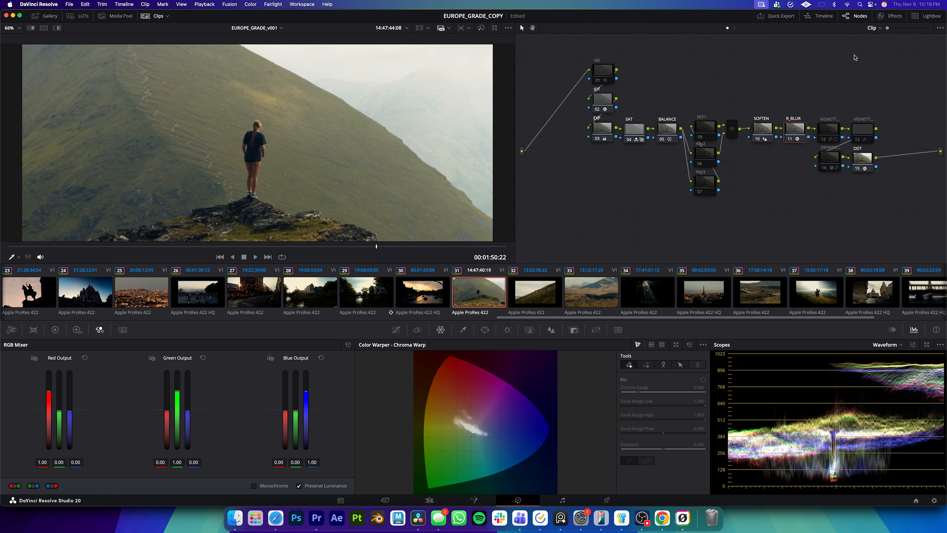
Enable the first vignette node, leaving the second one off, and show its circular window.
click(830, 130)
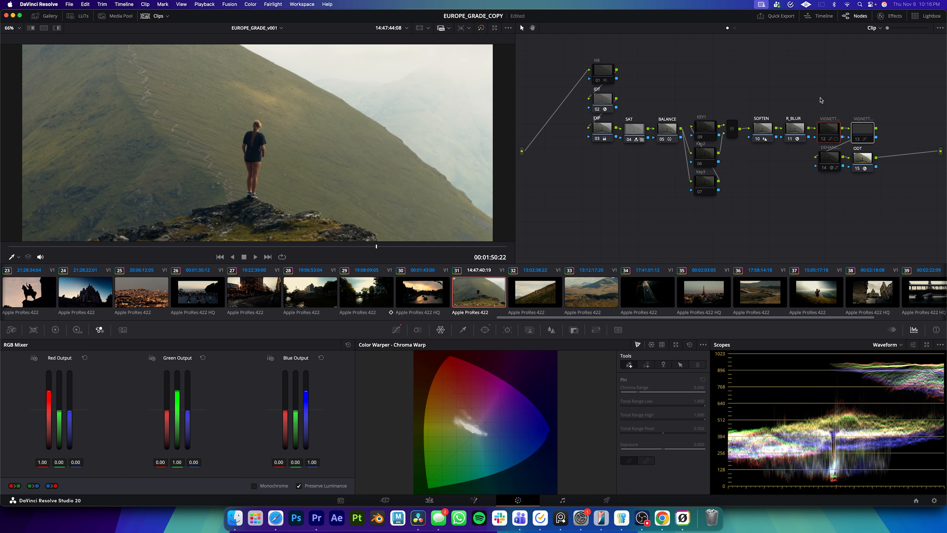
drag(375, 116, 348, 114)
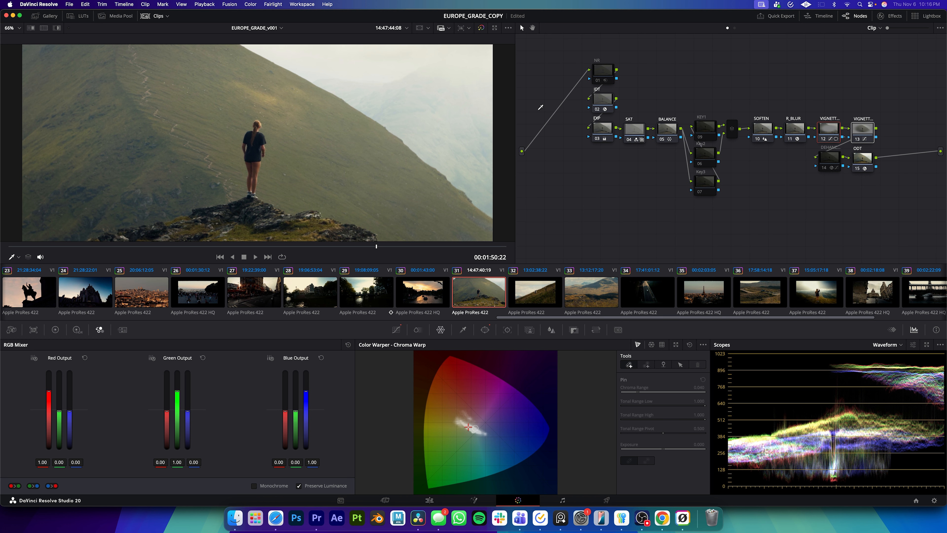
key(ctrl+d)
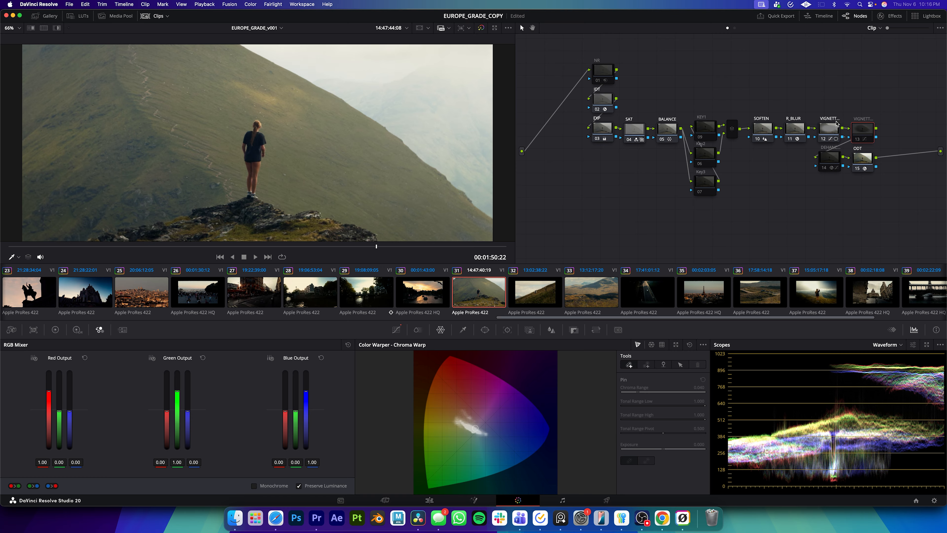
click(485, 330)
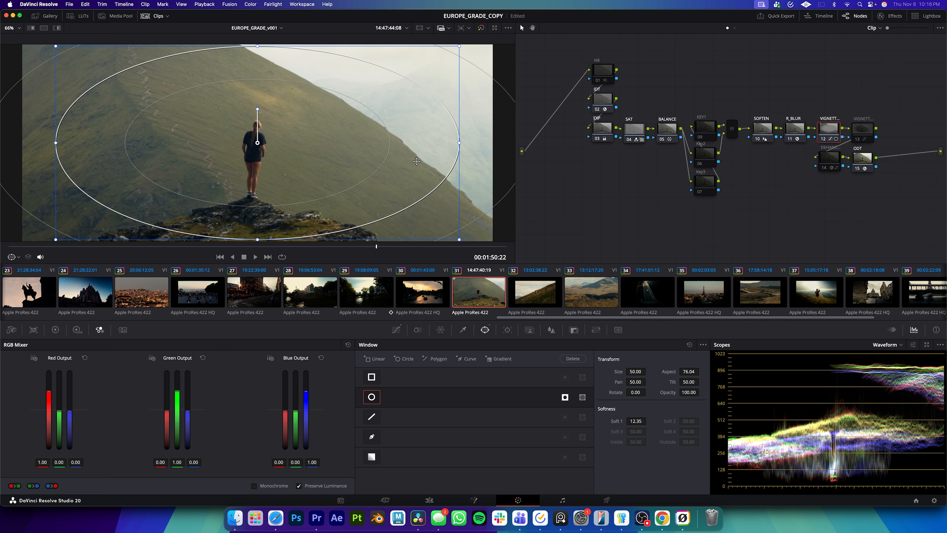
Enable the second vignette node and show its custom curve.
click(864, 136)
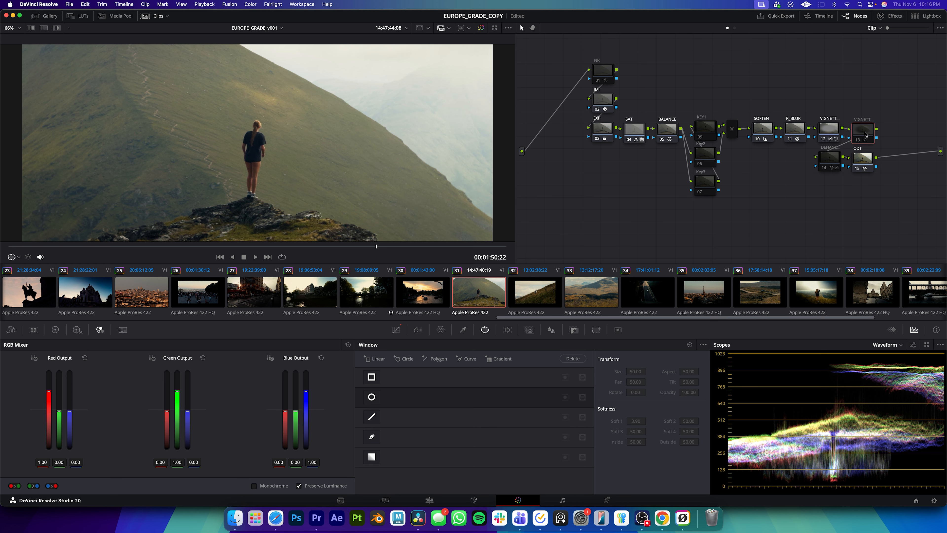
key(ctrl+d)
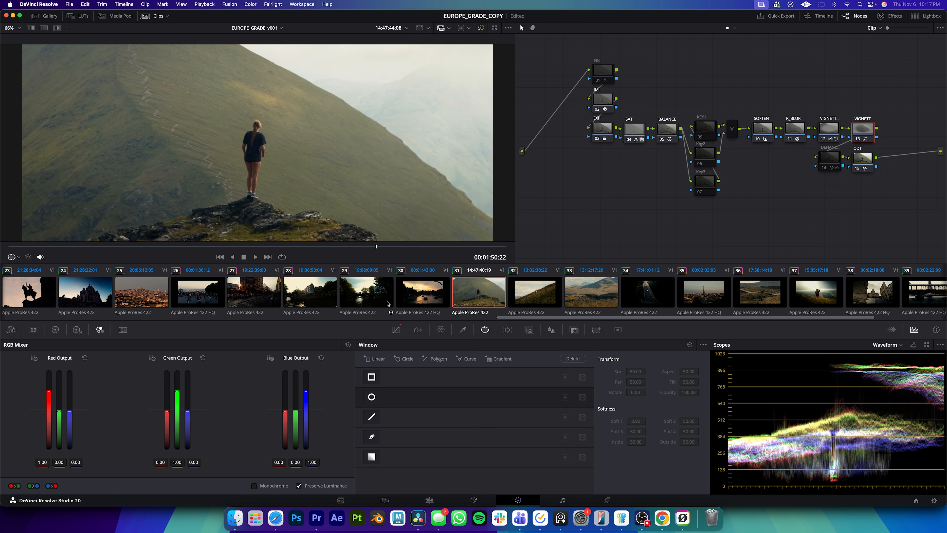
click(396, 329)
drag(472, 430, 471, 428)
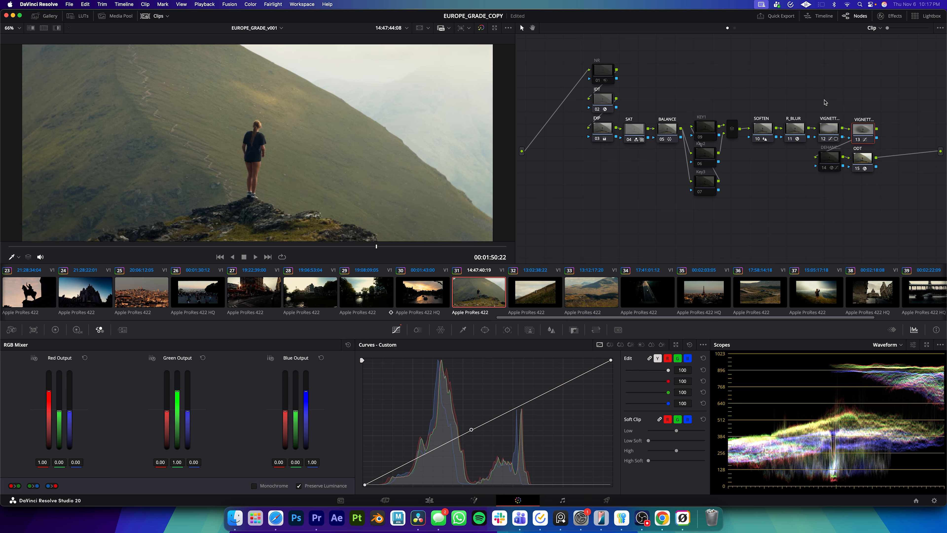
Compare the frame with both vignette nodes turned off and on, leaving them enabled.
drag(824, 100, 872, 139)
key(super+d)
key(super+d)
click(844, 202)
Select the main row of nodes from EXP through the second vignette and compare the frame with them off and on.
drag(573, 123, 901, 140)
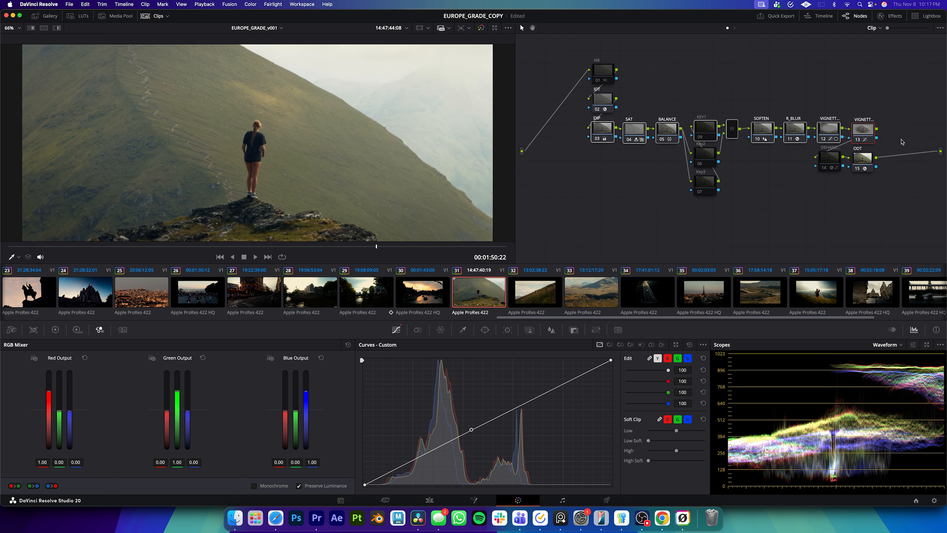
key(super+d)
key(super+d)
key(super+d)
key(super+d)
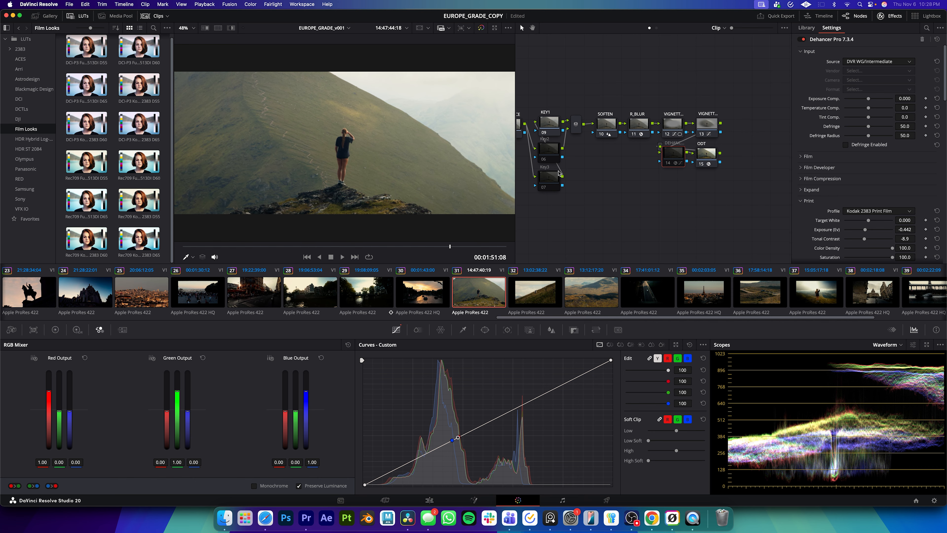
Enable the Dehancer Pro node before the ODT and look over its settings.
key(super+d)
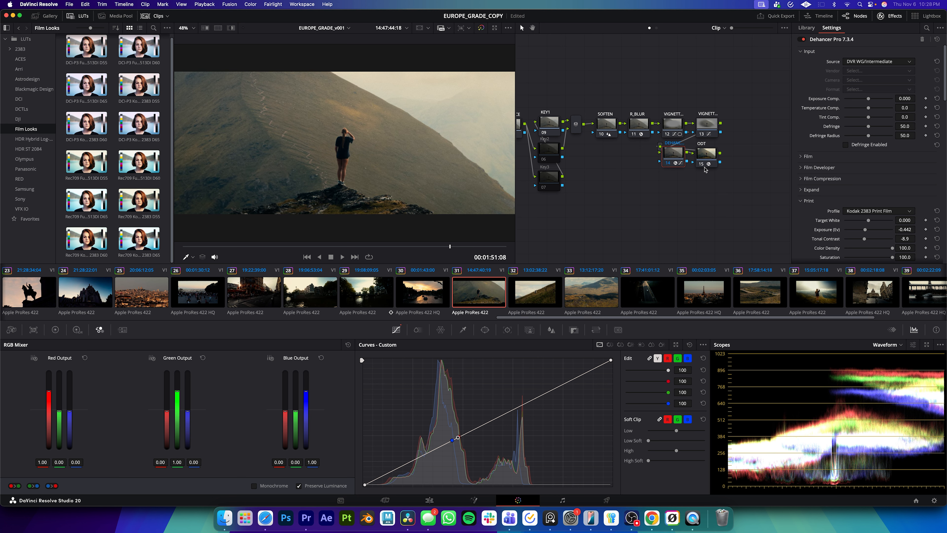
scroll(832, 157, down, 10)
scroll(831, 184, down, 5)
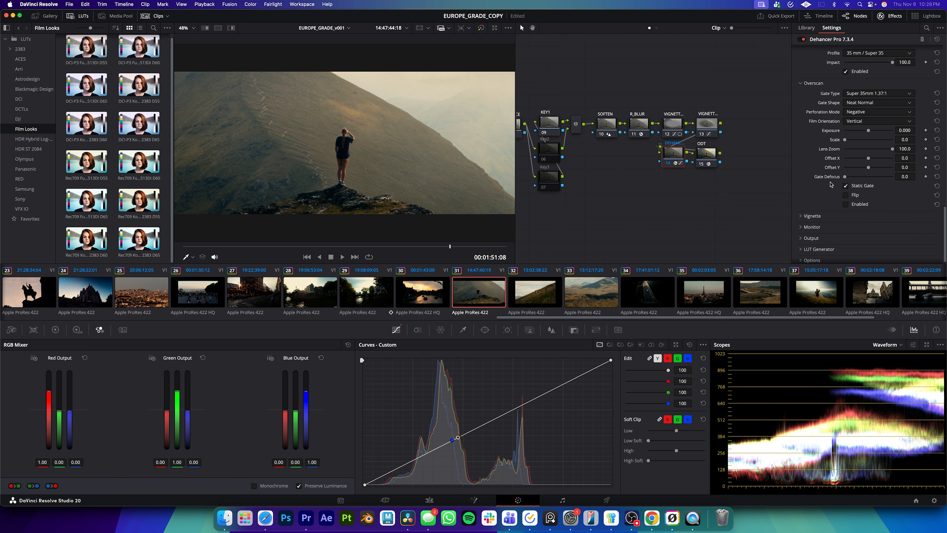
scroll(830, 185, up, 15)
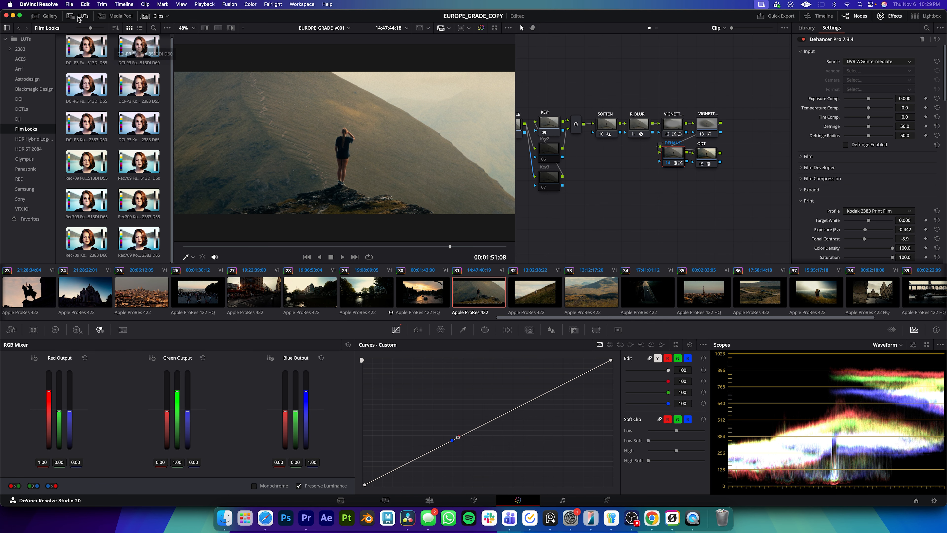
Hide the LUT browser, enlarge the viewer beside the Dehancer Pro settings, and compare the frame with the grade bypassed.
click(81, 18)
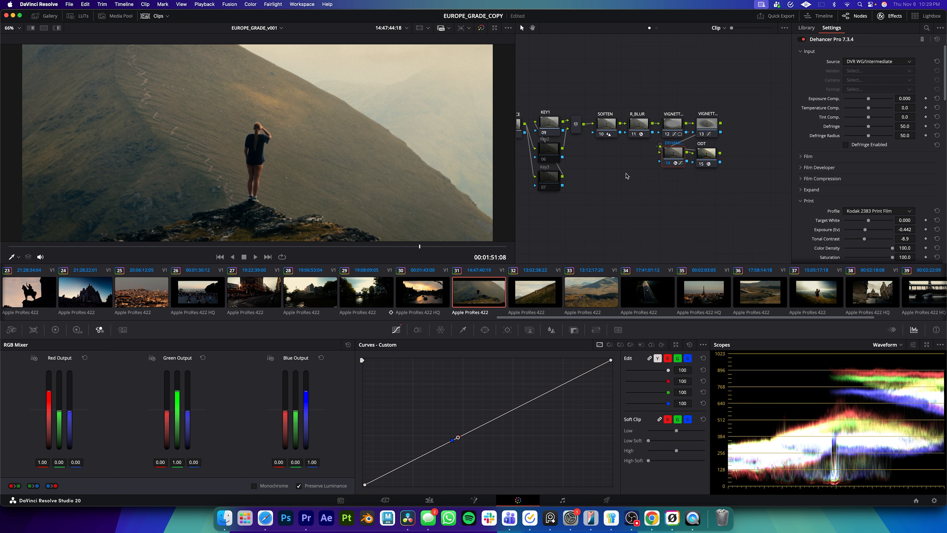
key(alt+f)
click(884, 63)
click(945, 82)
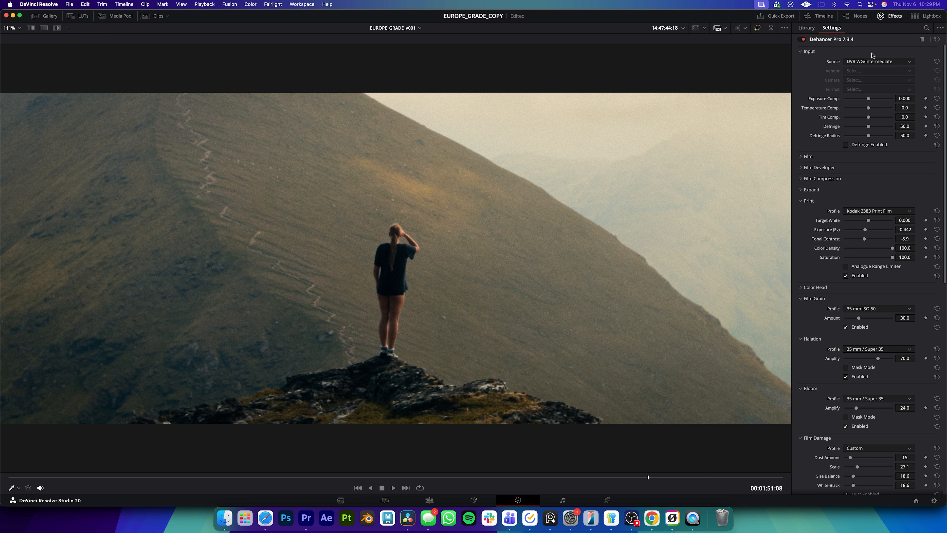
key(shift+d)
key(shift+d)
Collapse Print and Film Grain, expand Film, and choose DVR WG/Intermediate as the Dehancer input source.
click(813, 201)
click(821, 223)
click(808, 157)
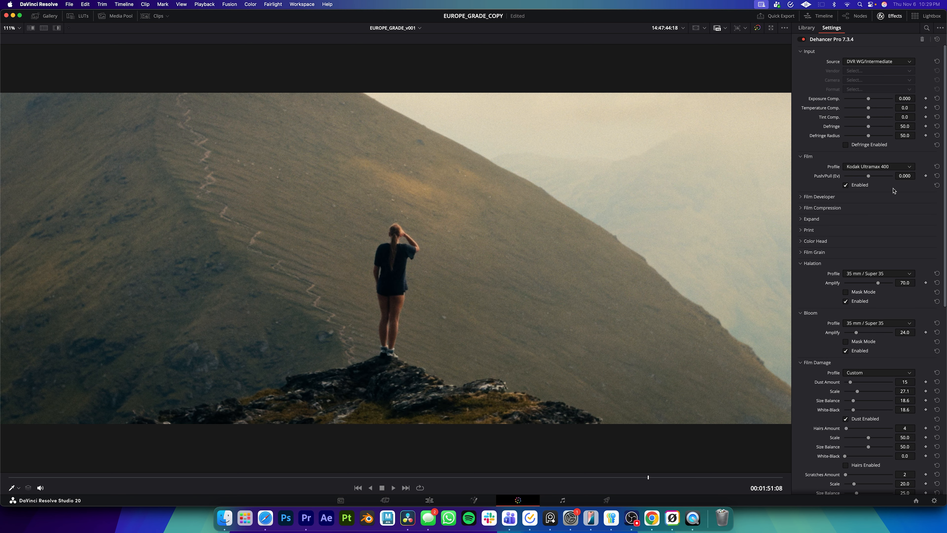
click(871, 62)
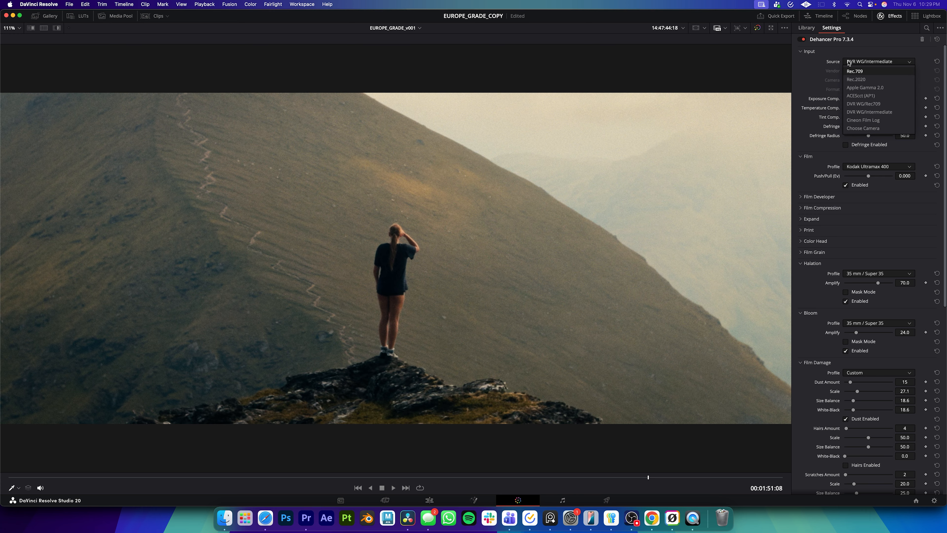
click(872, 113)
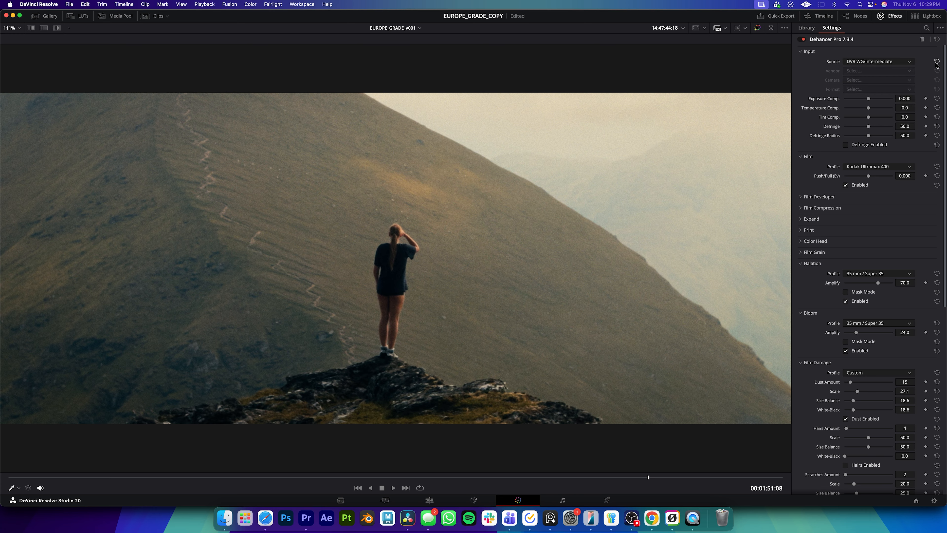
Browse the available film stock profiles and keep Kodak Ultramax 400.
click(865, 168)
click(851, 164)
click(888, 168)
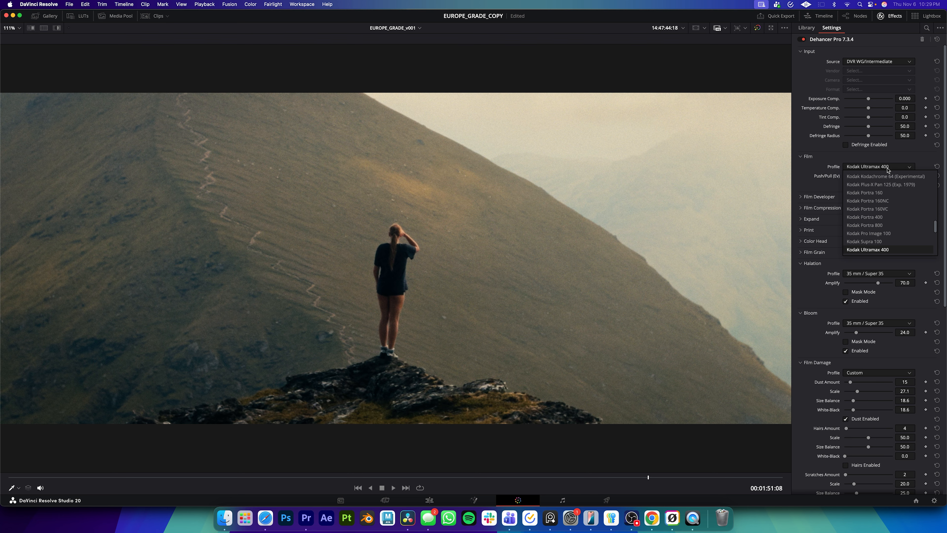
scroll(906, 232, up, 2)
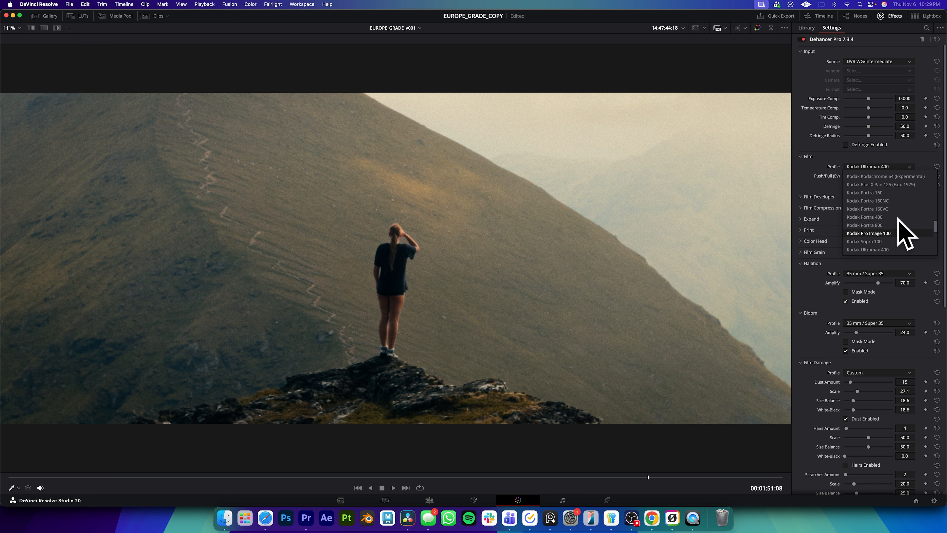
click(881, 160)
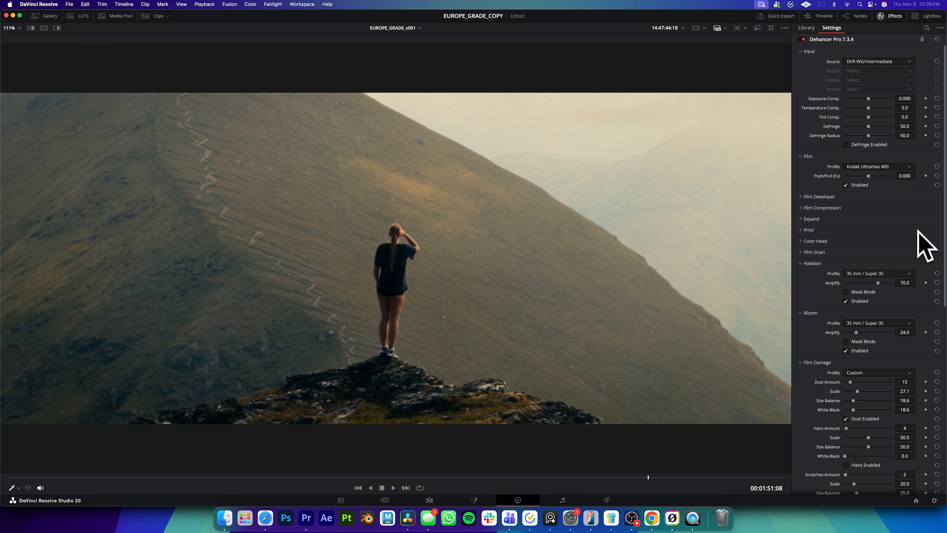
click(877, 167)
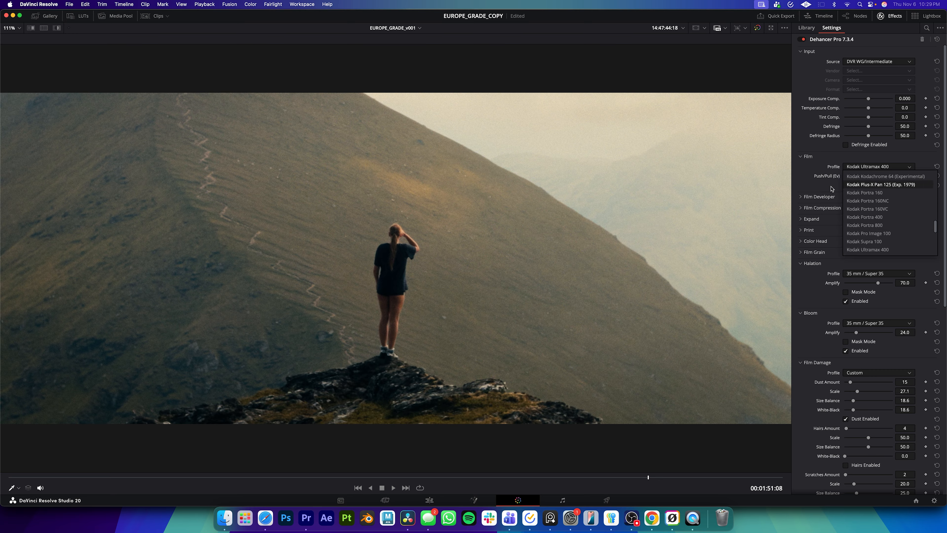
scroll(865, 233, up, 10)
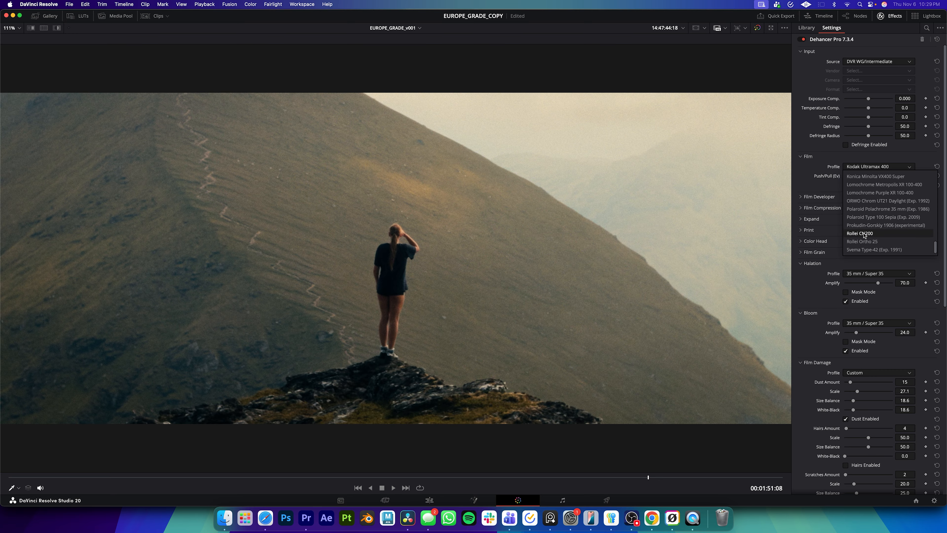
scroll(865, 235, up, 1)
scroll(864, 237, down, 15)
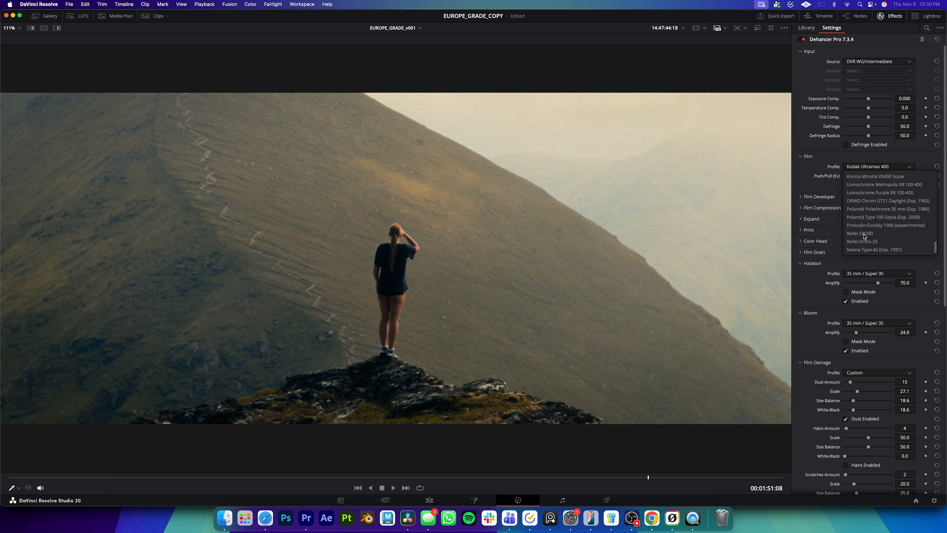
click(766, 146)
Review the Film Developer settings and compare the frame with Film Compression off and on, leaving it enabled.
click(891, 197)
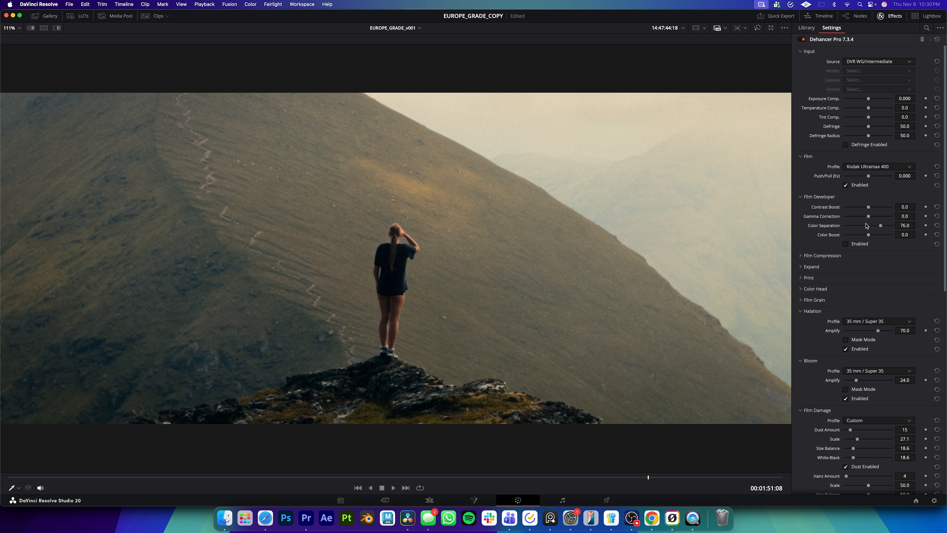
click(819, 198)
click(837, 210)
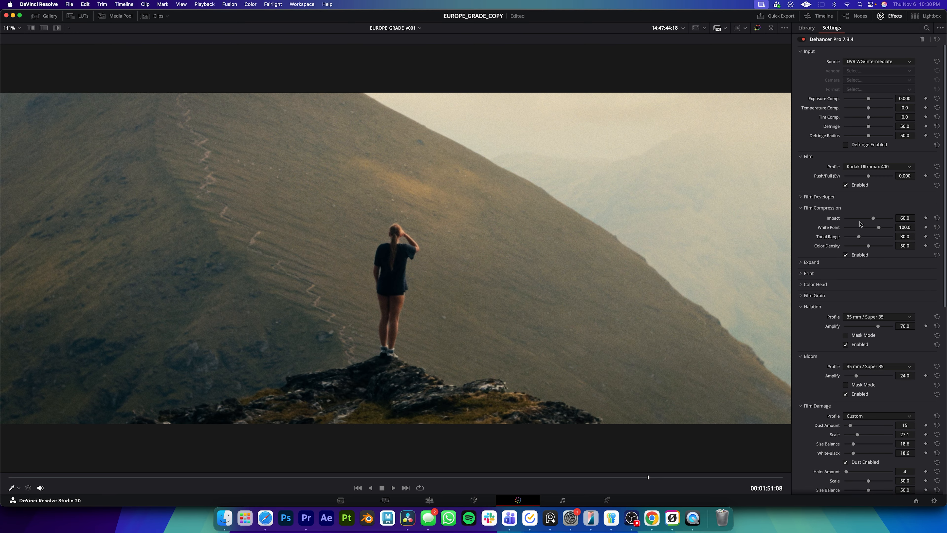
click(847, 255)
click(847, 255)
click(846, 255)
click(847, 255)
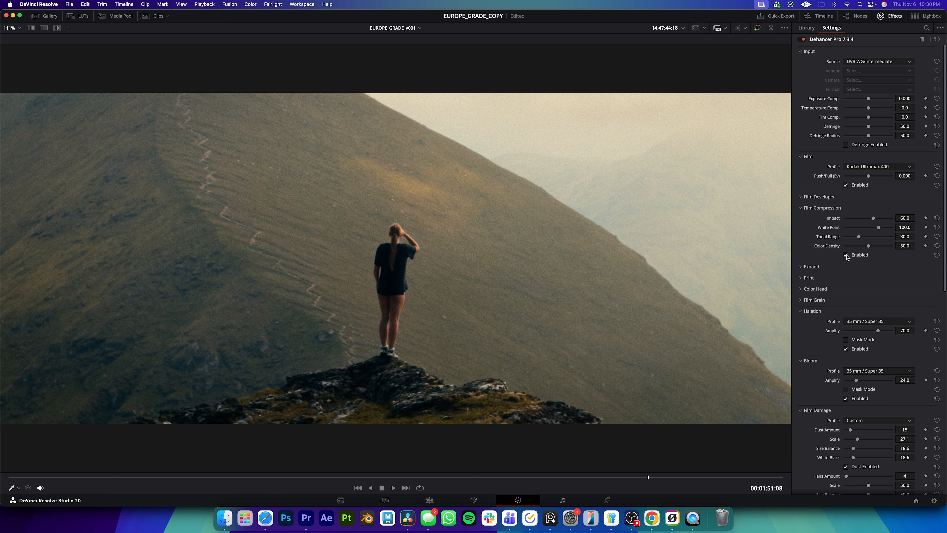
Compare the frame with the Print emulation off and on and review its profile options, keeping Kodak 2383 Print Film.
click(817, 277)
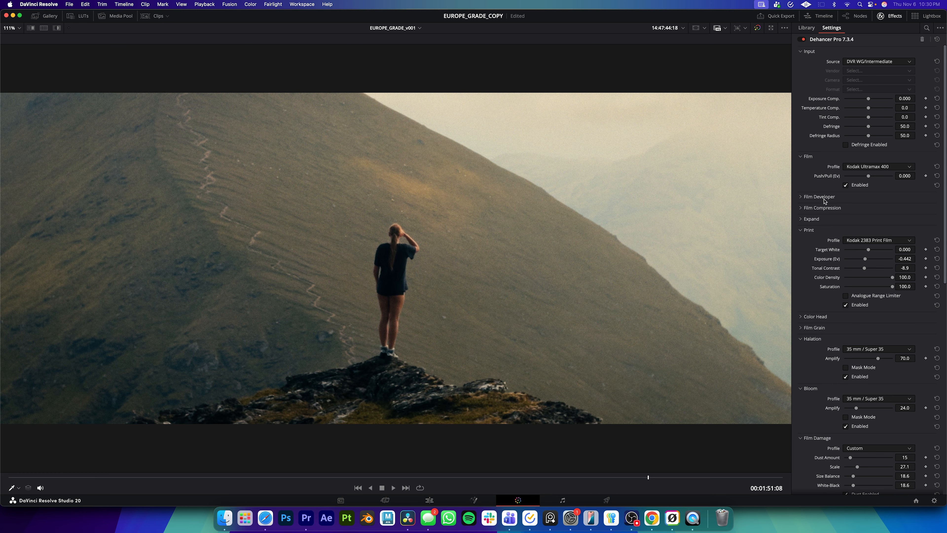
click(845, 305)
click(846, 305)
click(846, 305)
click(846, 305)
click(866, 240)
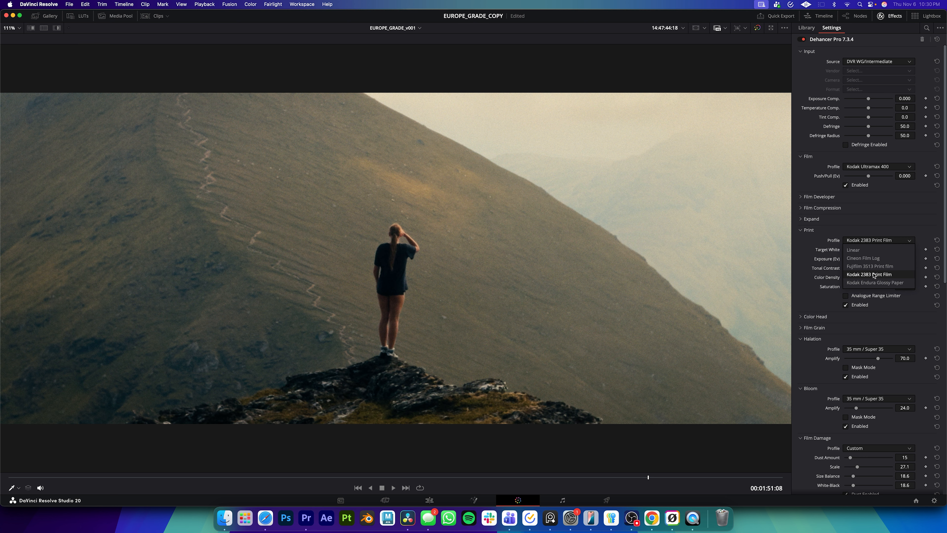
click(874, 319)
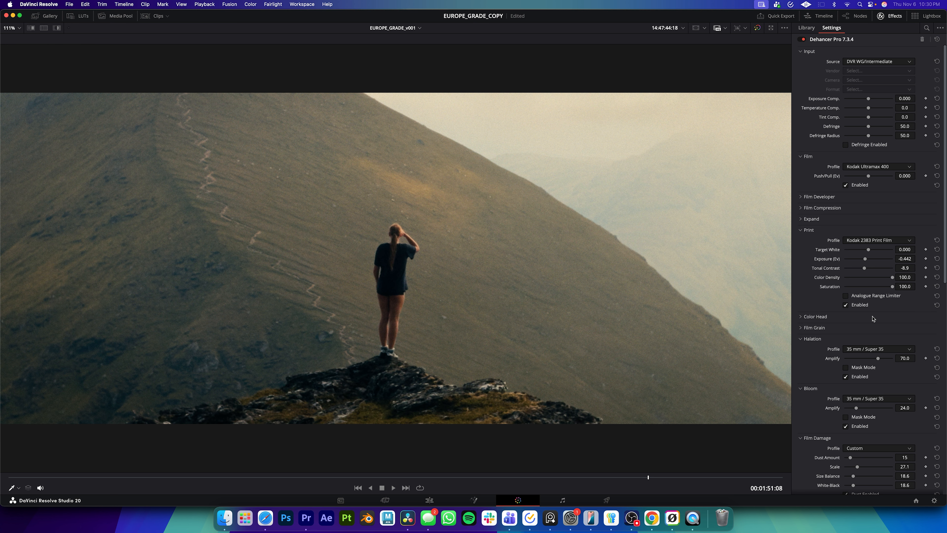
click(846, 305)
click(846, 305)
Try strongly lowering the Print saturation to check its effect on the frame.
drag(892, 287, 852, 288)
double_click(852, 288)
drag(893, 287, 767, 297)
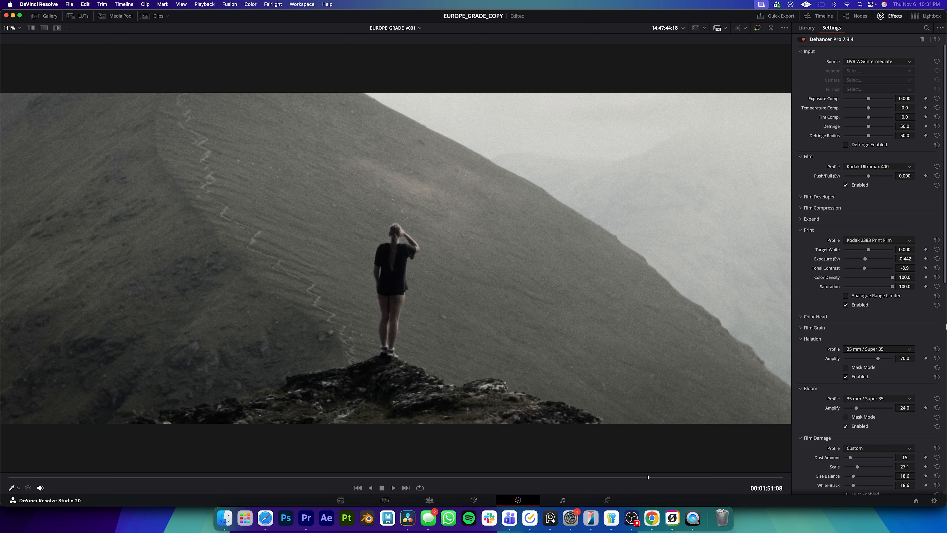
Expand the Color Head settings, try a Yellow - Blue shift, and undo it.
click(811, 318)
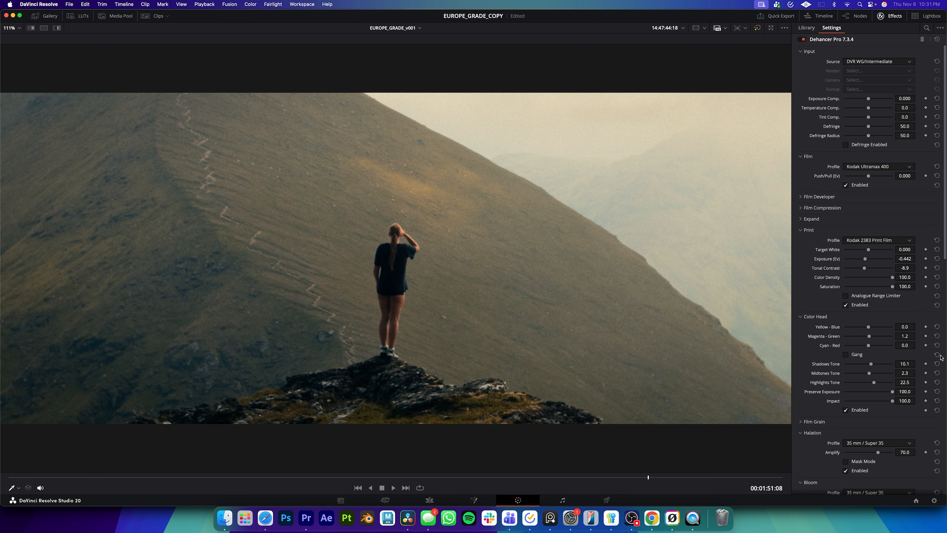
mouse_move(868, 327)
mouse_down()
mouse_move(861, 329)
mouse_move(887, 332)
mouse_move(873, 336)
mouse_up()
key(super+z)
Compare the magnified hillside shadows with Color Head off and on, leaving it enabled and ending on the full frame.
click(845, 409)
scroll(332, 228, up, 10)
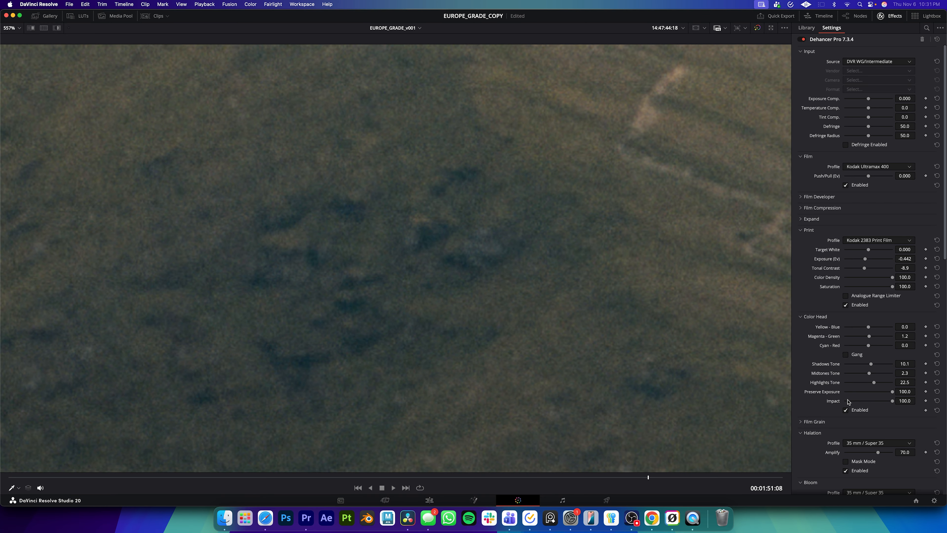
click(846, 411)
scroll(474, 212, down, 10)
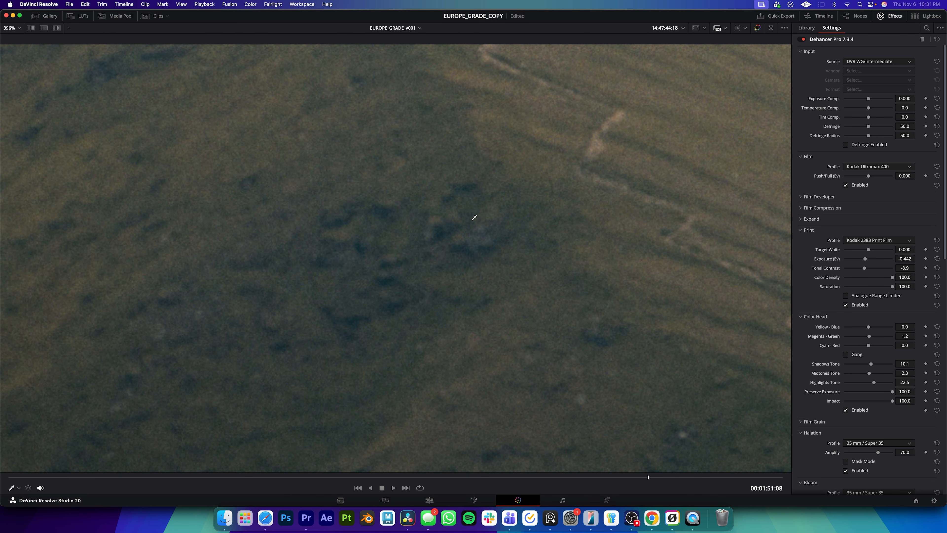
scroll(798, 433, down, 5)
Expand the Film Grain settings, view the profile options, and try grain amounts of 100 and 10.
click(814, 326)
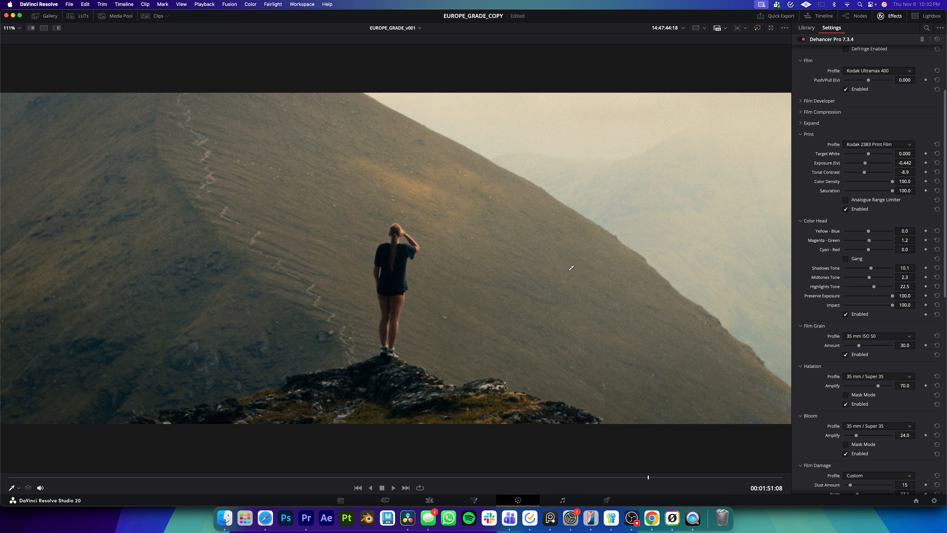
click(875, 337)
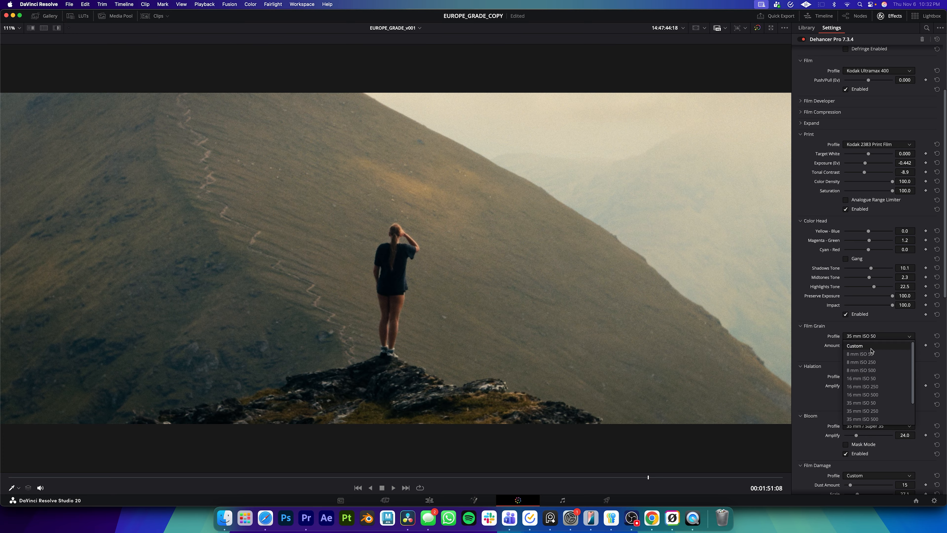
click(819, 339)
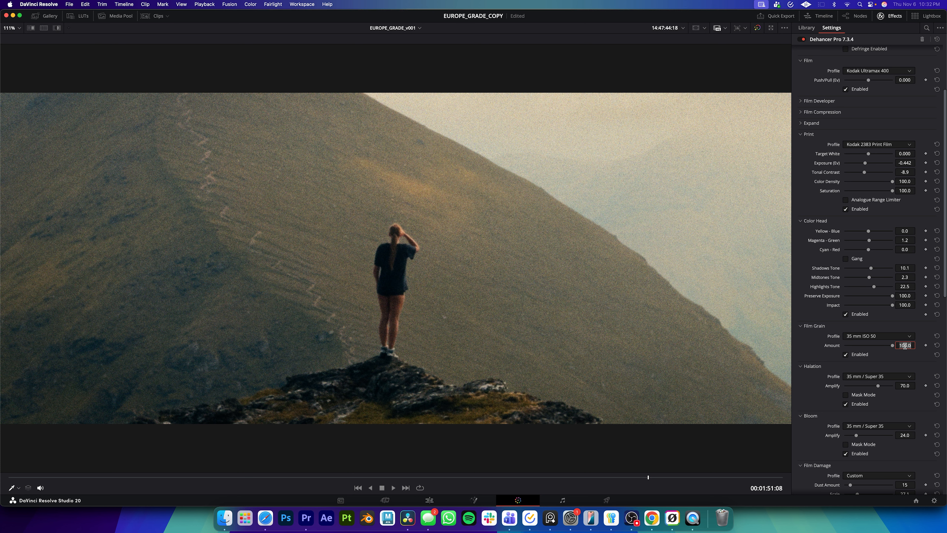
text(10)
key(Return)
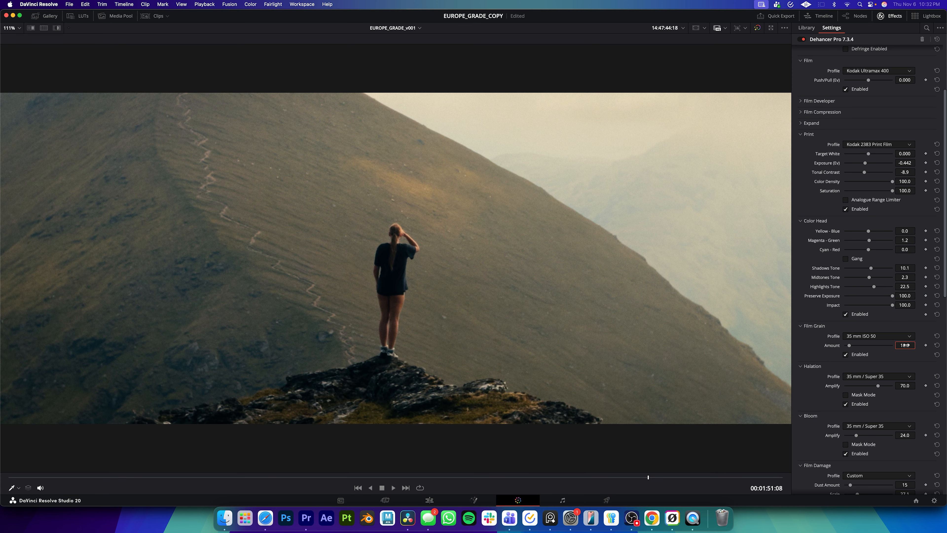
drag(903, 346, 904, 346)
Try the Custom and 16 mm ISO 50 Film Grain profiles and return to 35 mm ISO 50.
click(882, 337)
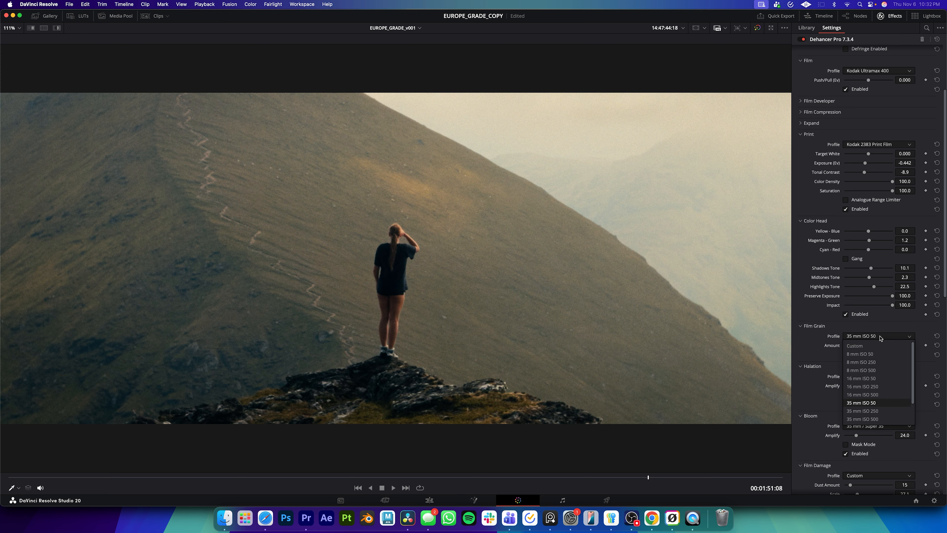
click(873, 343)
scroll(886, 417, down, 5)
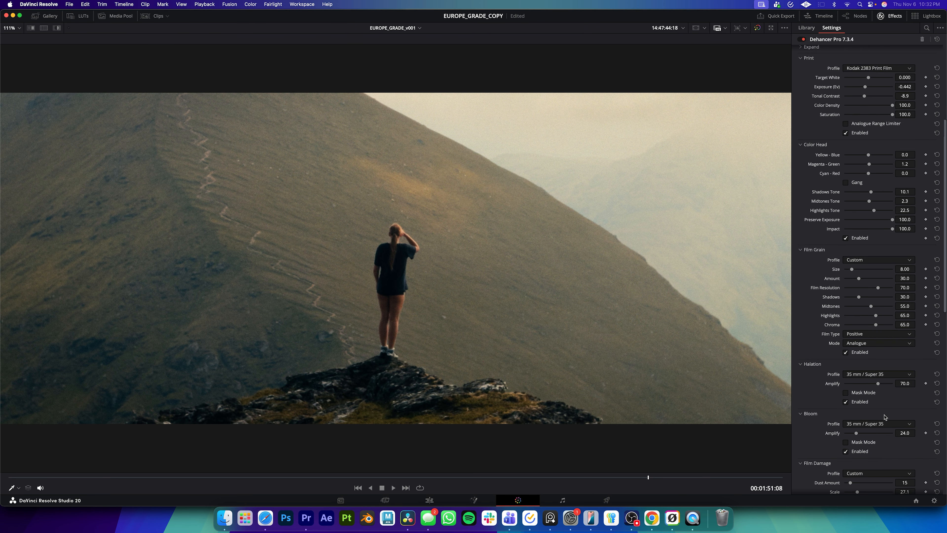
click(861, 274)
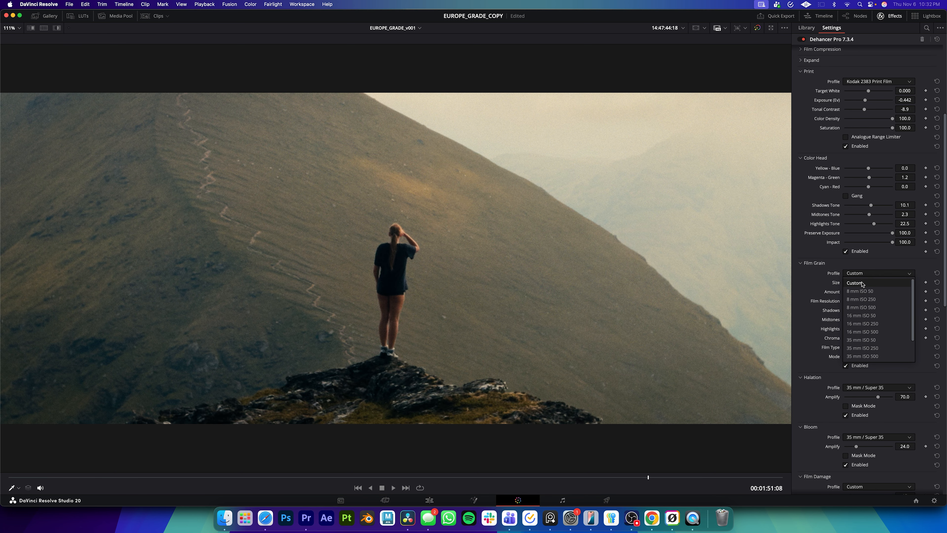
click(861, 315)
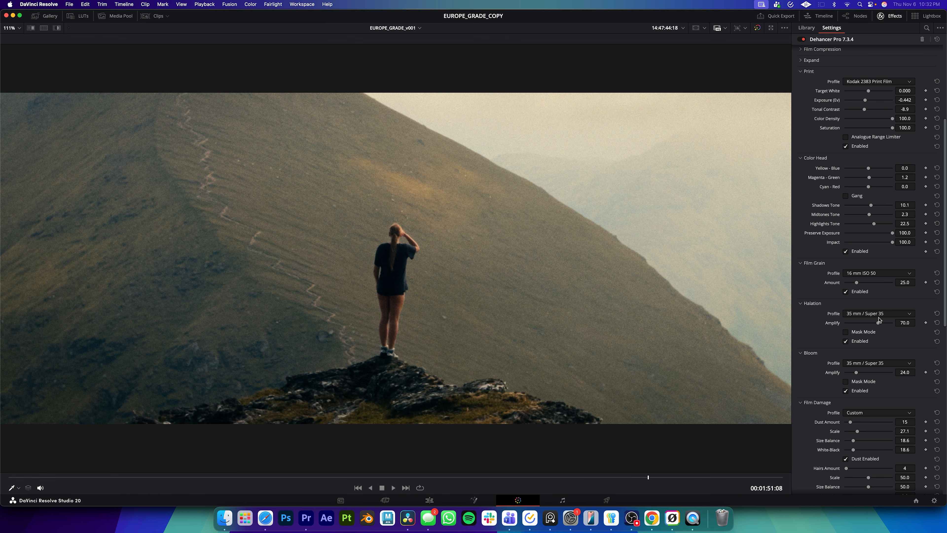
click(858, 276)
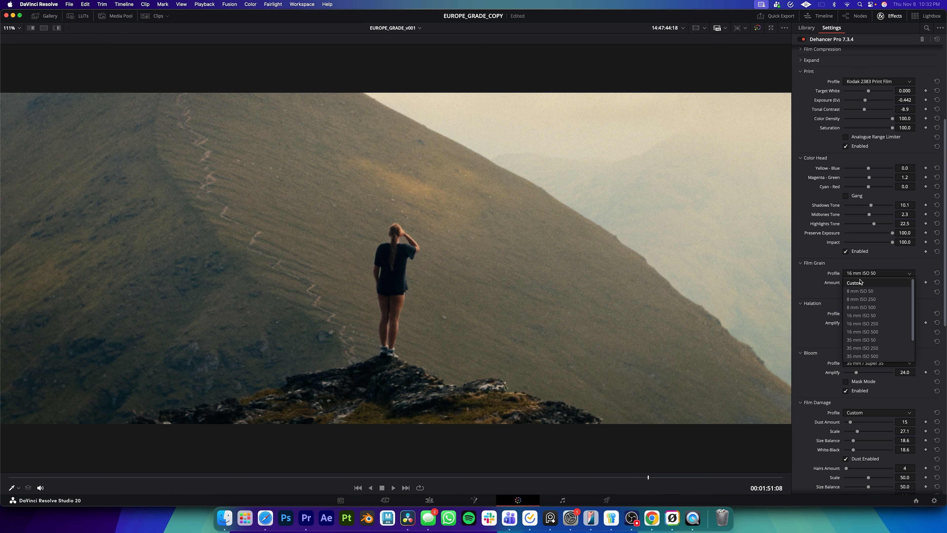
click(869, 340)
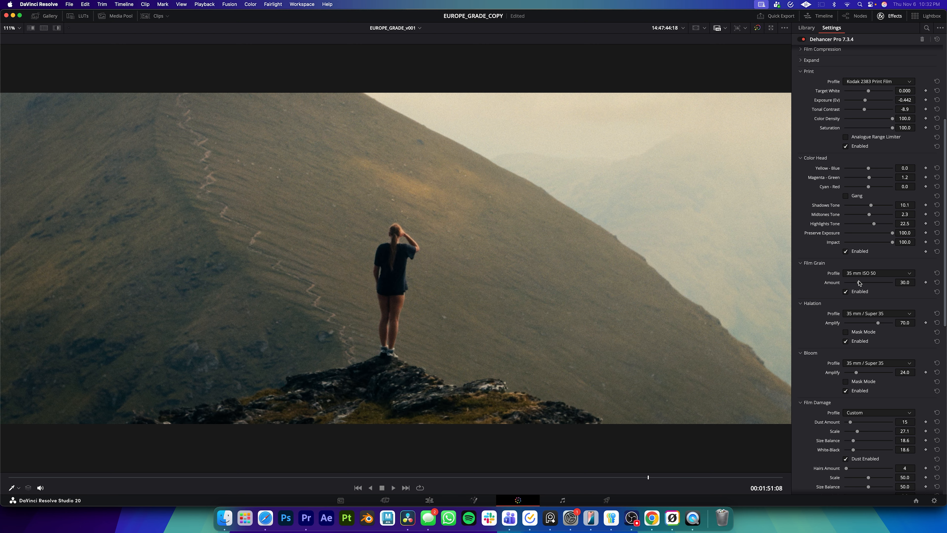
Compare the full frame with Bloom off and on several times, leaving it enabled.
scroll(852, 328, down, 1)
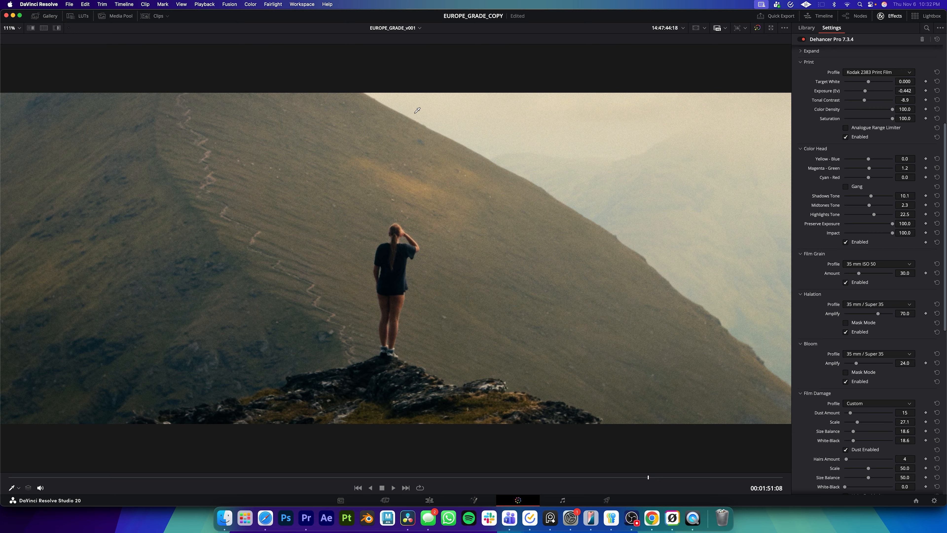
scroll(840, 313, down, 1)
scroll(841, 315, down, 2)
click(846, 336)
click(846, 336)
click(846, 336)
click(846, 336)
click(846, 336)
click(846, 336)
Compare Bloom off and on around the magnified hiker's head and arm, leaving it enabled and ending on the full frame.
scroll(396, 261, down, 2)
scroll(395, 268, up, 10)
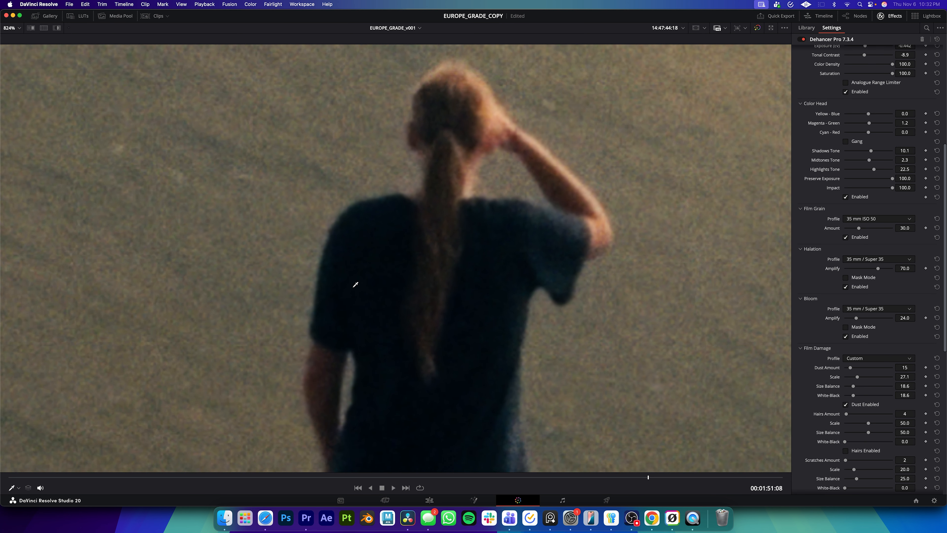
drag(501, 131, 360, 282)
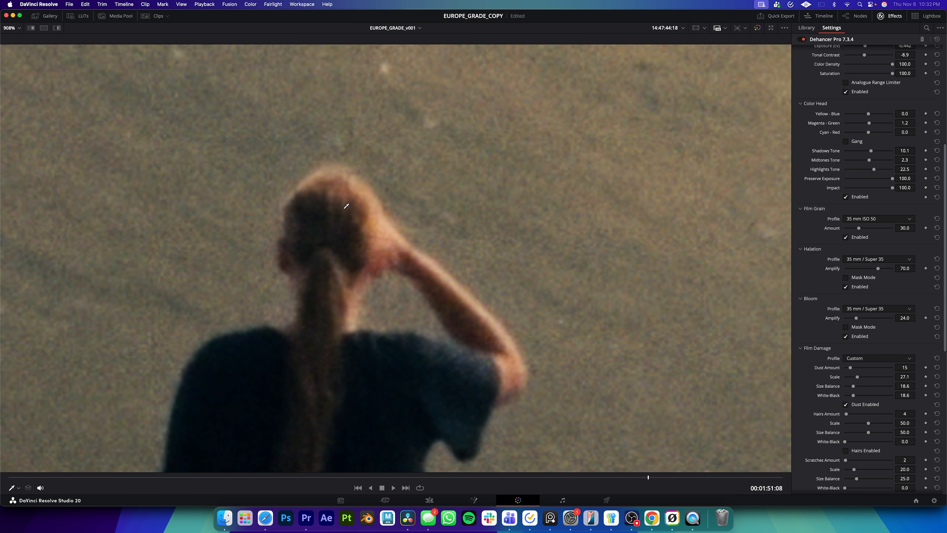
click(846, 336)
click(846, 336)
click(846, 336)
click(845, 336)
scroll(555, 306, down, 10)
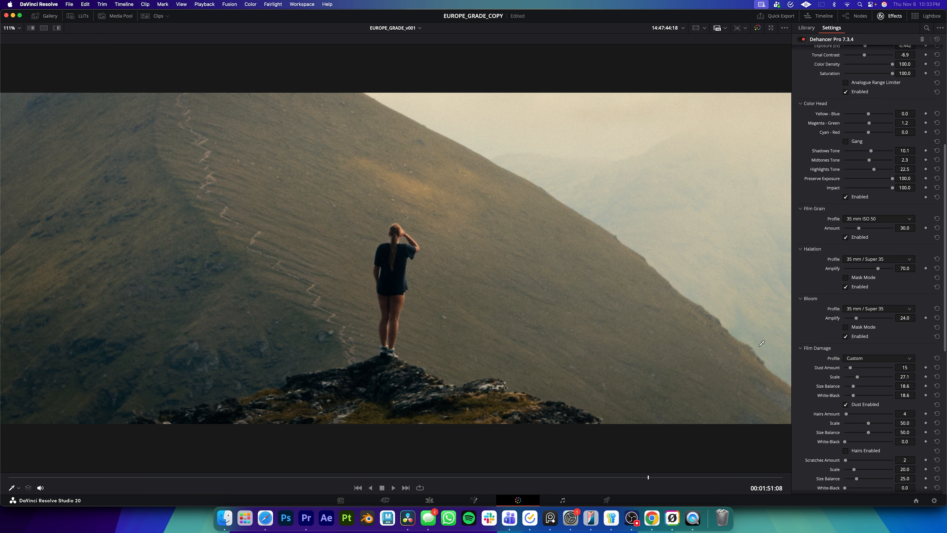
Review the Film Damage, Film Breath, Gate Weave and Overscan settings, and scrub the shot to 00:01:51:04.
scroll(886, 290, down, 10)
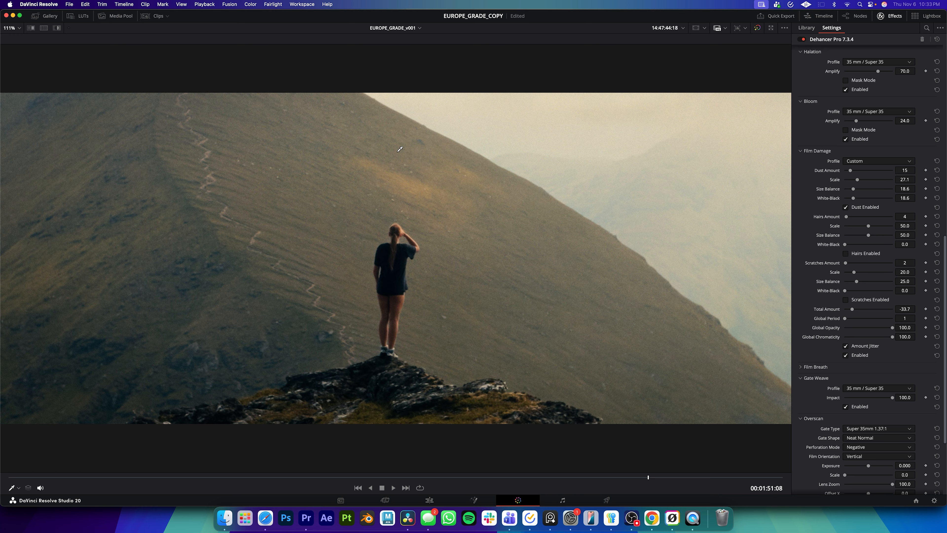
scroll(849, 318, down, 2)
click(820, 345)
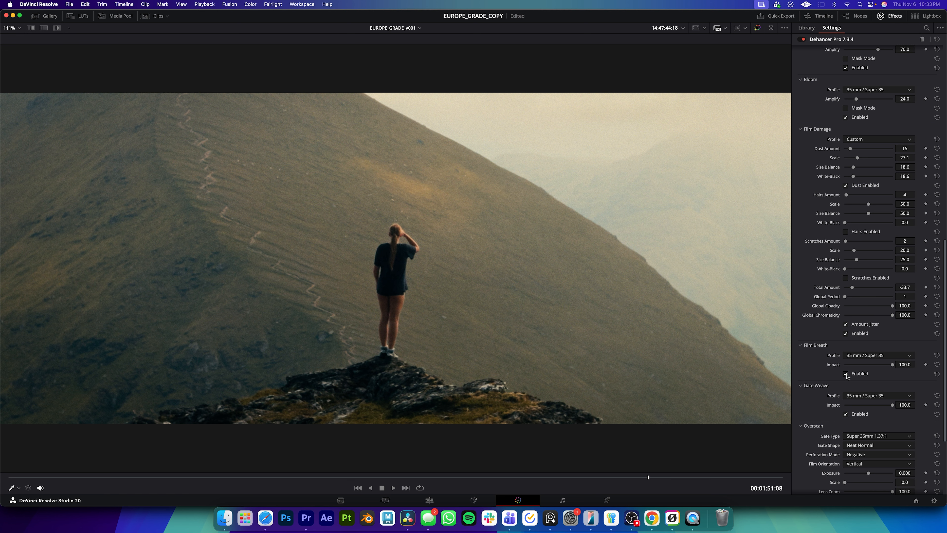
click(819, 347)
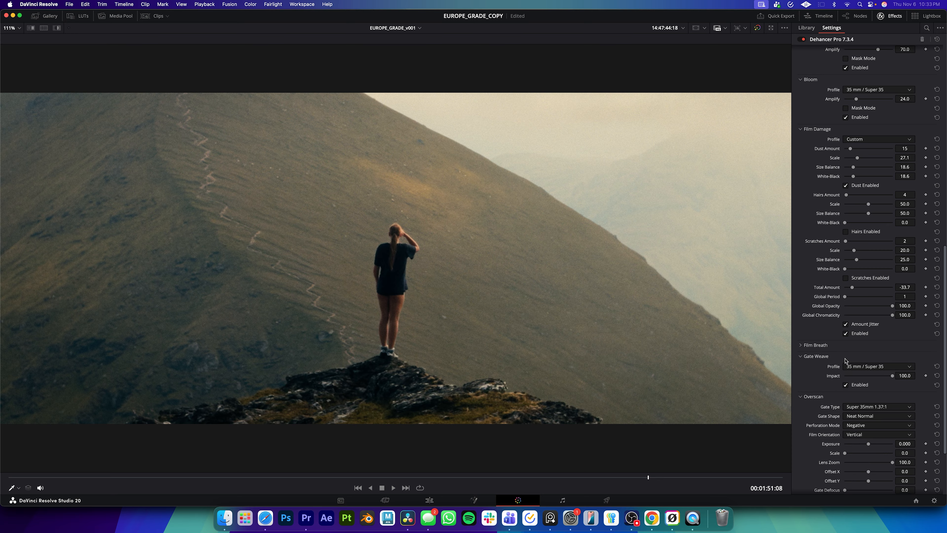
scroll(852, 359, down, 4)
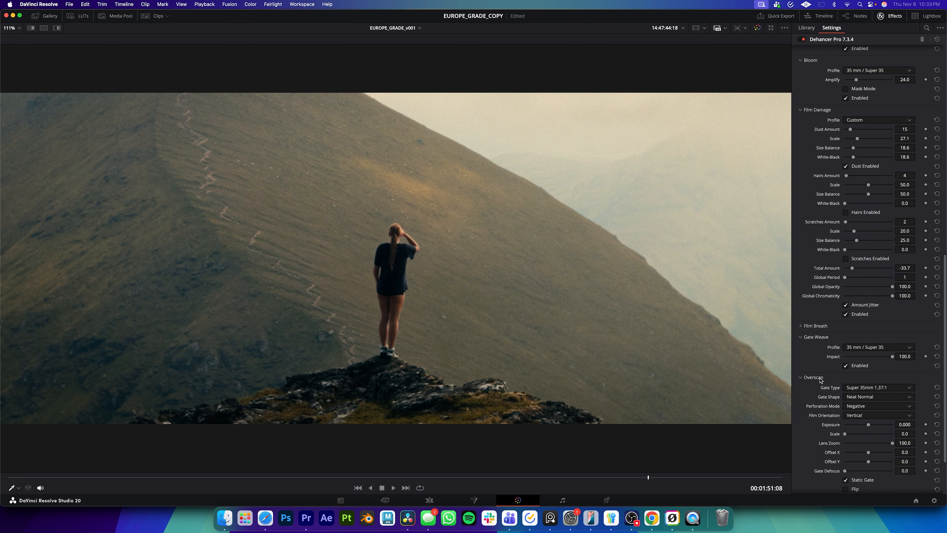
scroll(852, 359, down, 1)
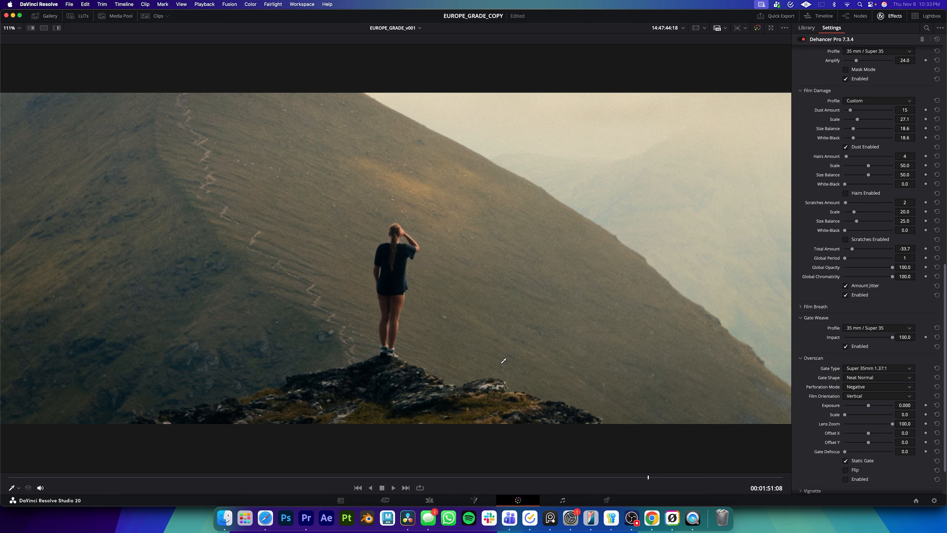
drag(363, 478, 622, 445)
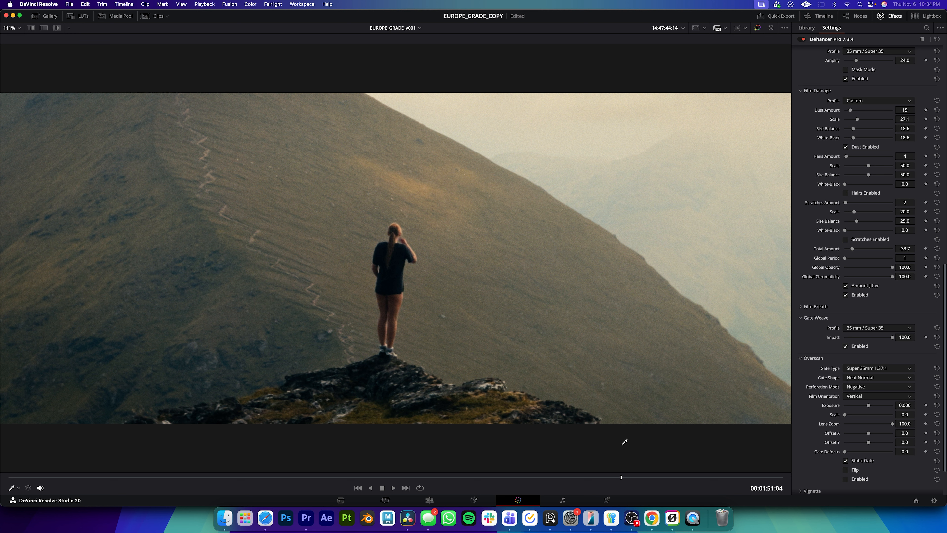
Check the exposure with the Monitor option False Color IRE, 16 zones, turn it off, and restore the full grading workspace.
scroll(828, 354, down, 3)
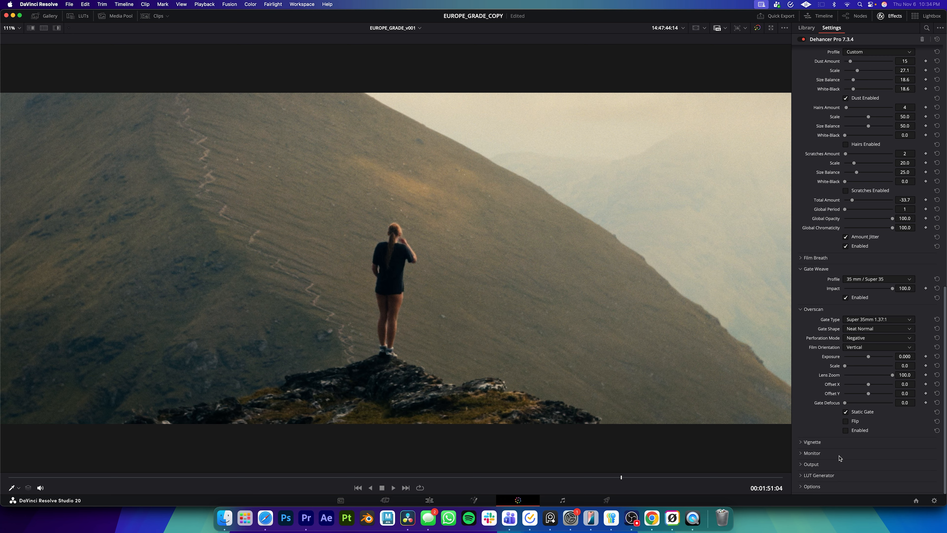
click(812, 454)
scroll(913, 462, down, 1)
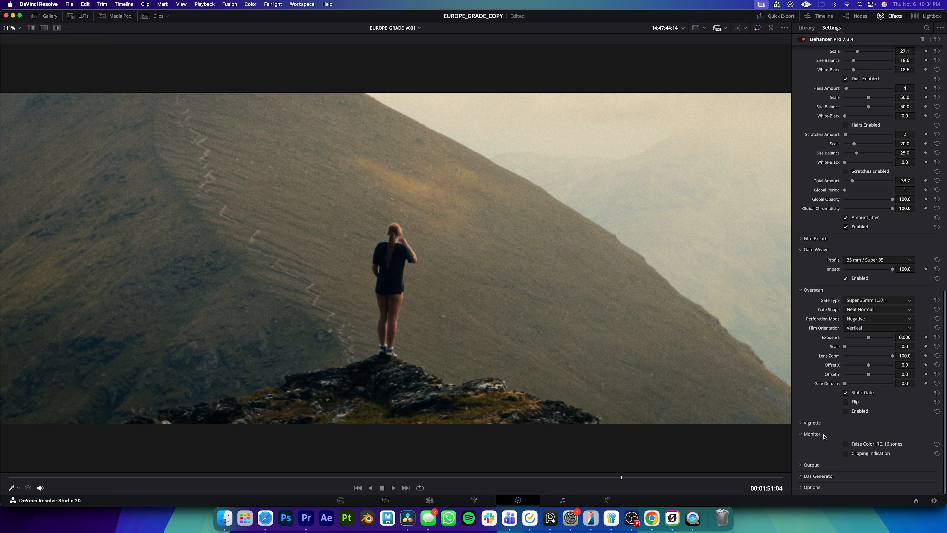
click(846, 445)
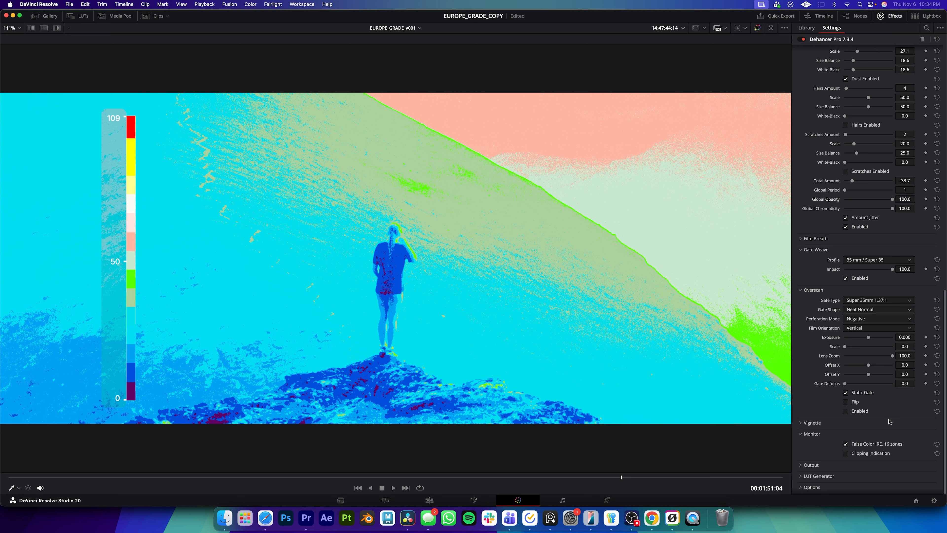
click(845, 444)
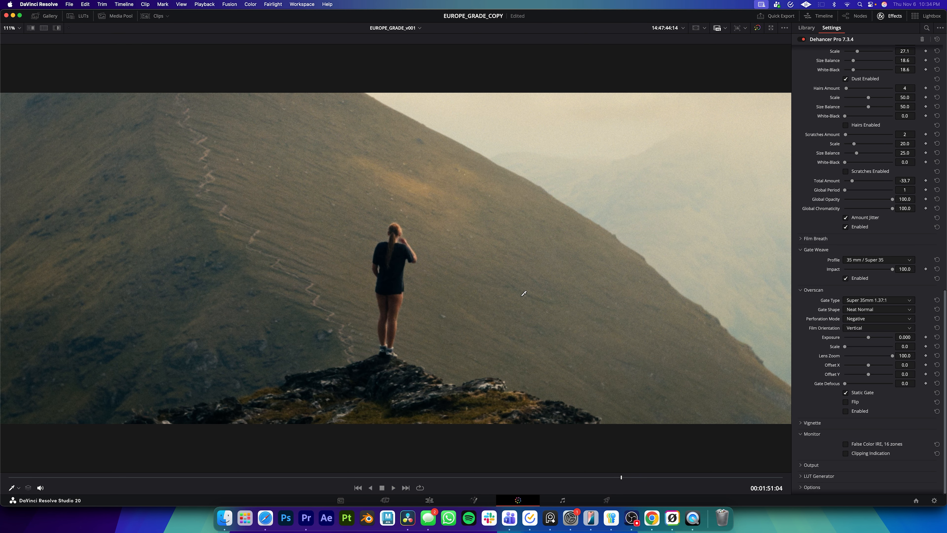
key(alt+f)
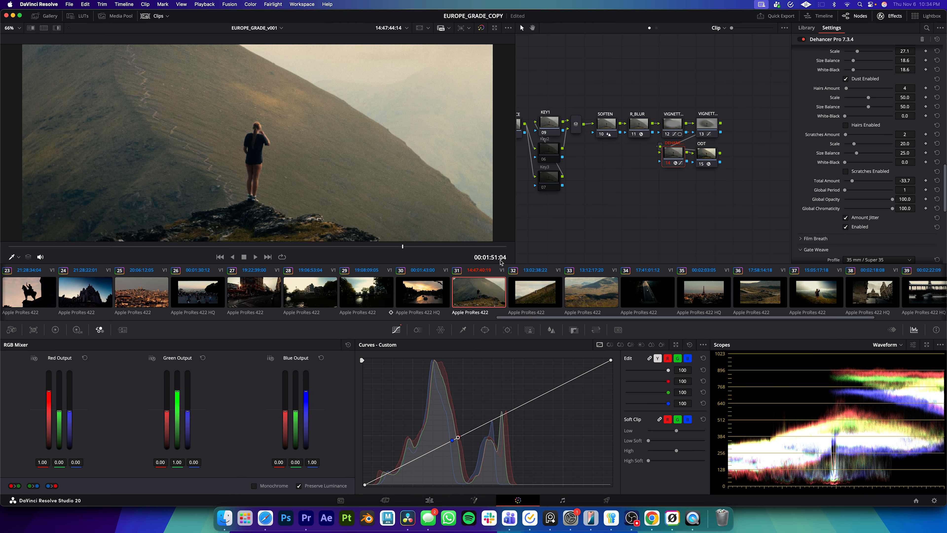
Switch to iPhone Mirroring, entering the password, and check the Presets and Edit modes of the phone's film emulation app.
text(•••••••)
key(Return)
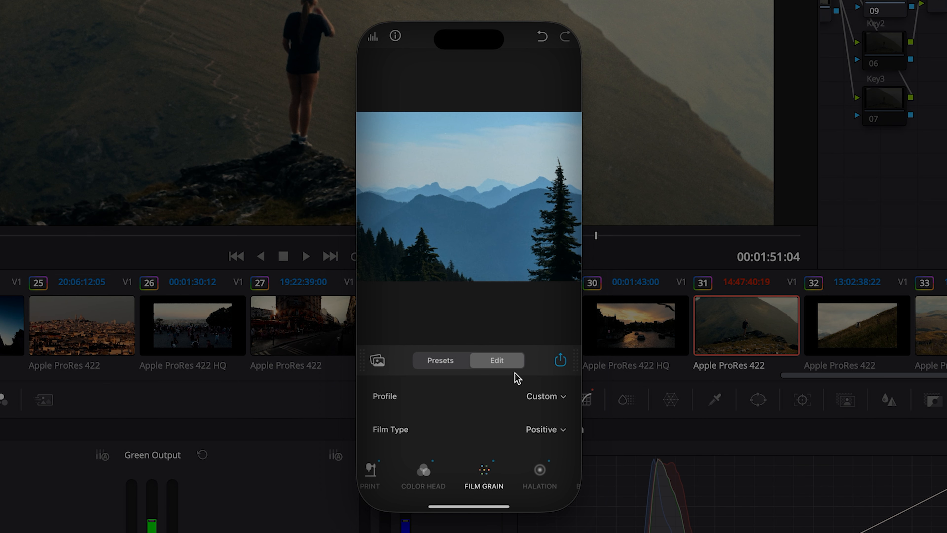
click(440, 364)
drag(464, 367, 491, 369)
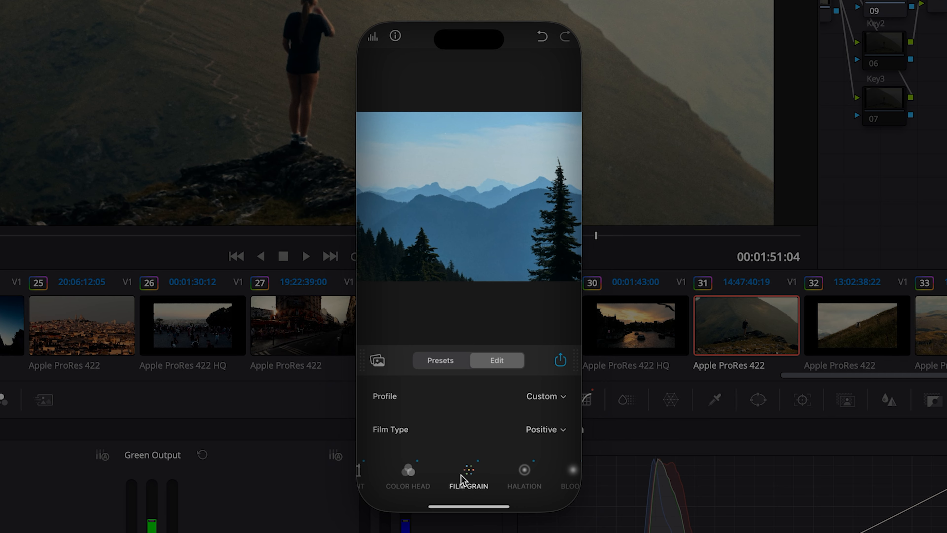
Review the Color Head, Film Grain, Halation and Bloom settings for the mountain photo in the phone app.
click(410, 477)
click(367, 478)
click(419, 480)
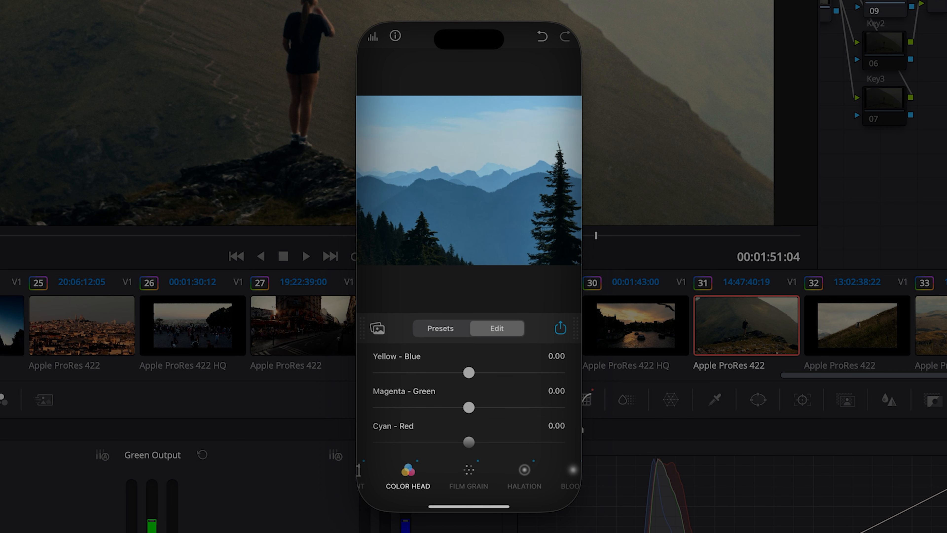
click(473, 479)
click(528, 478)
click(411, 474)
click(527, 478)
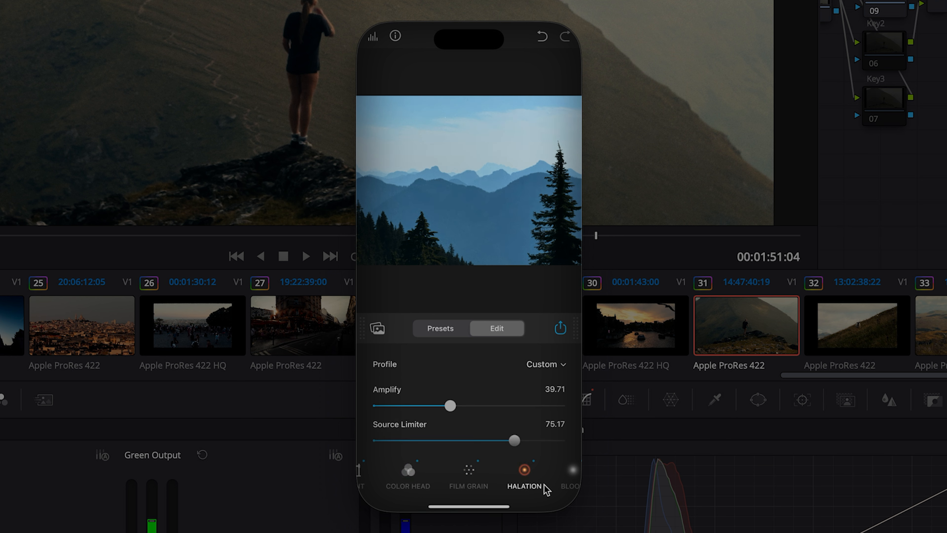
click(572, 473)
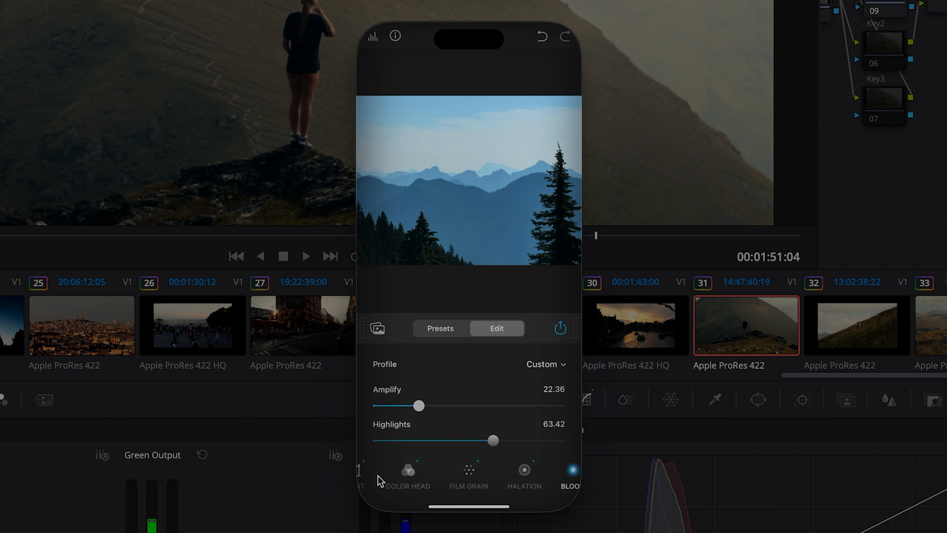
Return to the phone app's Color Head settings and look through its color shift sliders.
click(406, 477)
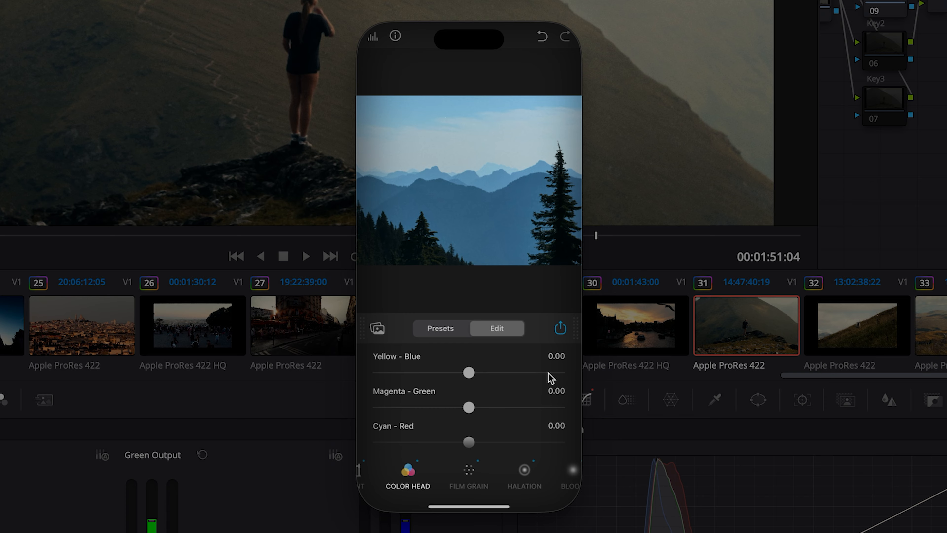
scroll(492, 381, down, 3)
scroll(490, 381, up, 2)
scroll(440, 396, up, 3)
mouse_move(470, 382)
mouse_down()
mouse_move(496, 382)
mouse_move(461, 384)
mouse_move(471, 388)
mouse_up()
Set the mountain photo's Print profile to Kodak 2383 Print Film and its print exposure to -0.75.
click(362, 474)
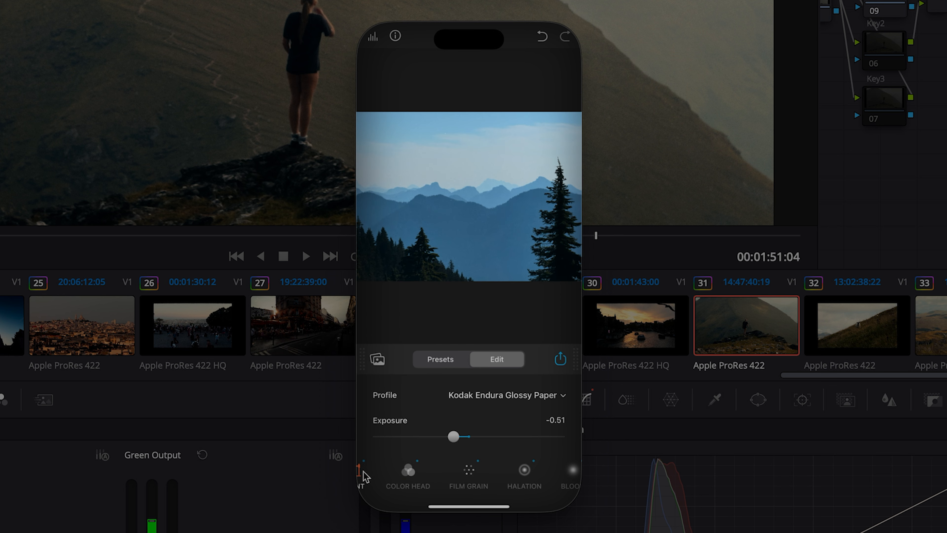
scroll(461, 484, left, 5)
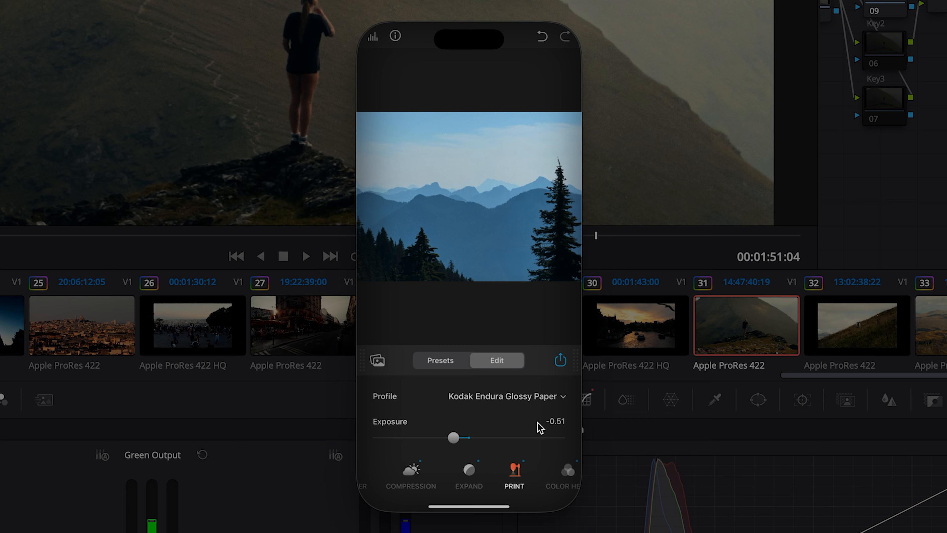
click(524, 397)
click(476, 337)
mouse_move(456, 440)
mouse_down()
mouse_move(471, 440)
mouse_move(444, 441)
mouse_move(459, 439)
mouse_up()
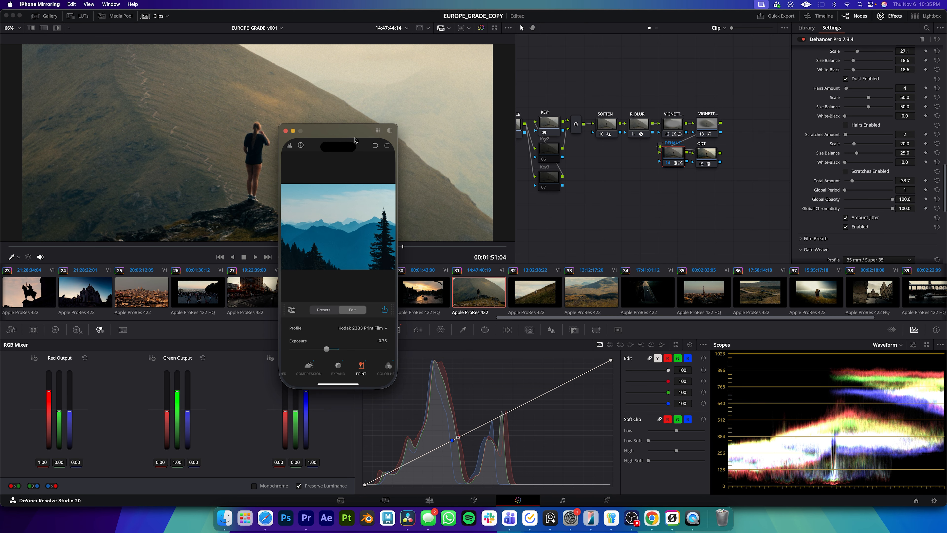
Reposition the phone window, review the photo's Compression and Films settings, and close iPhone Mirroring to return to DaVinci Resolve.
drag(355, 139, 282, 123)
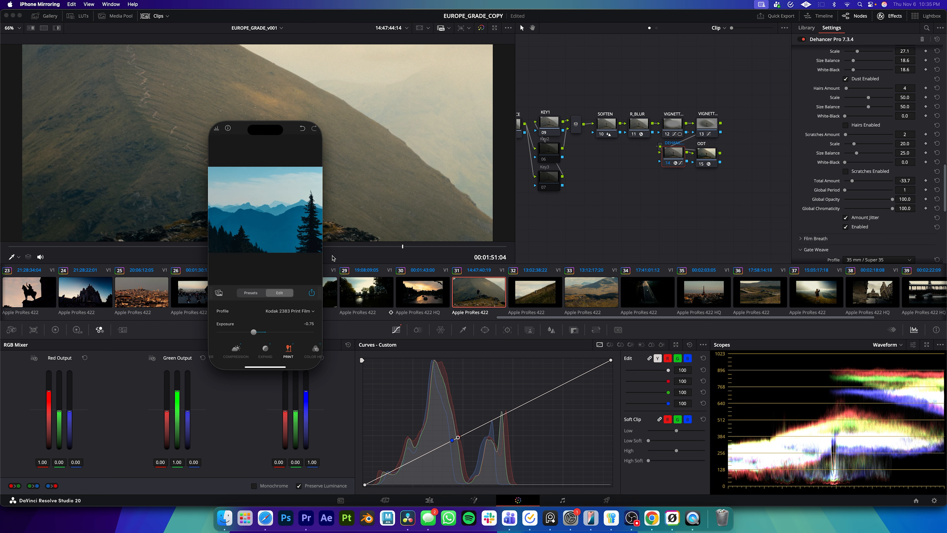
click(237, 351)
scroll(252, 357, left, 3)
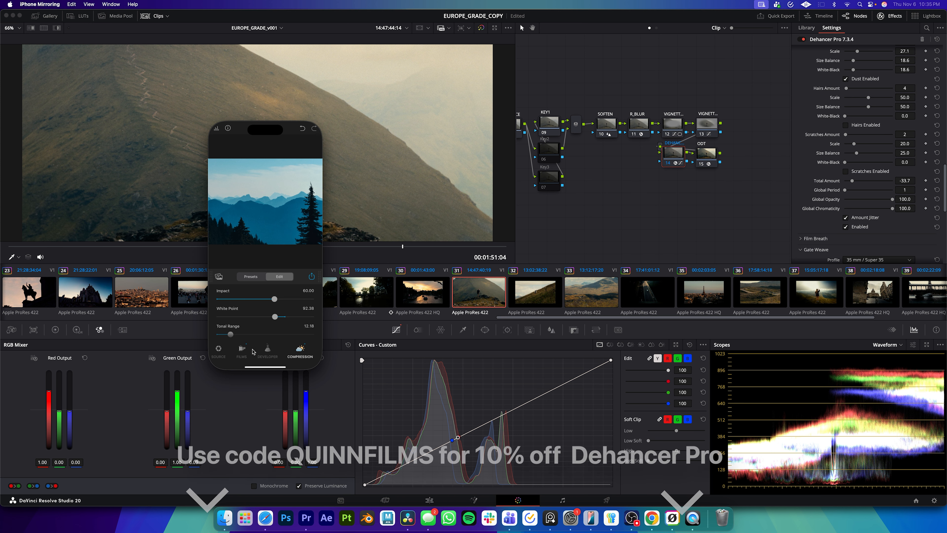
click(248, 351)
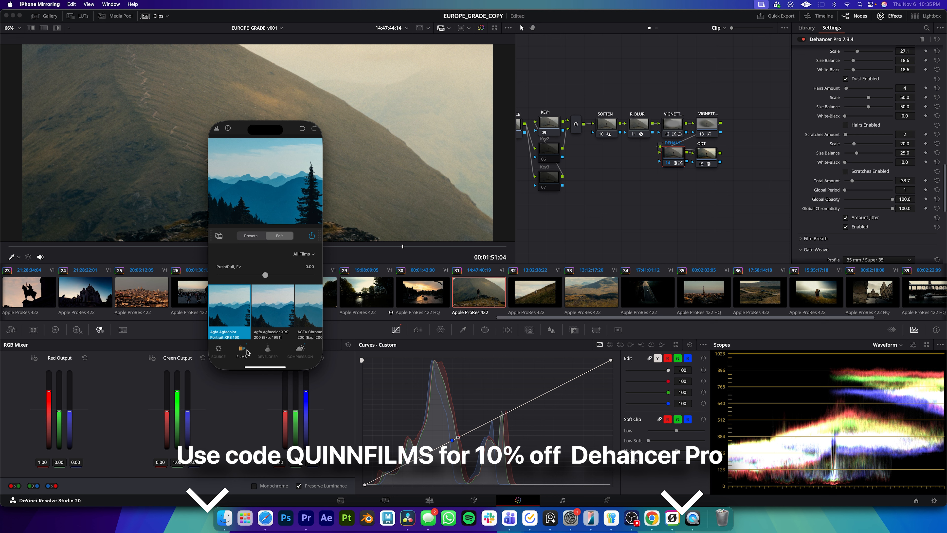
mouse_move(220, 119)
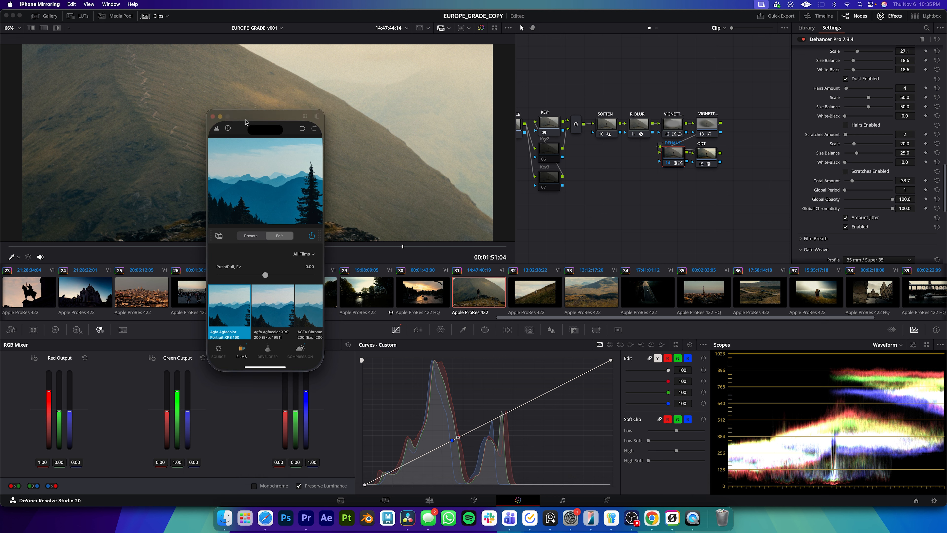
click(213, 113)
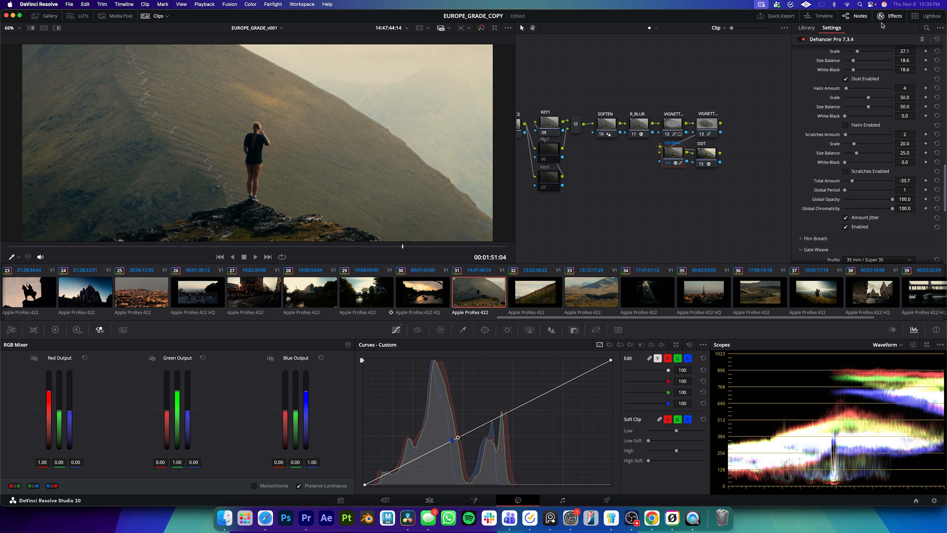